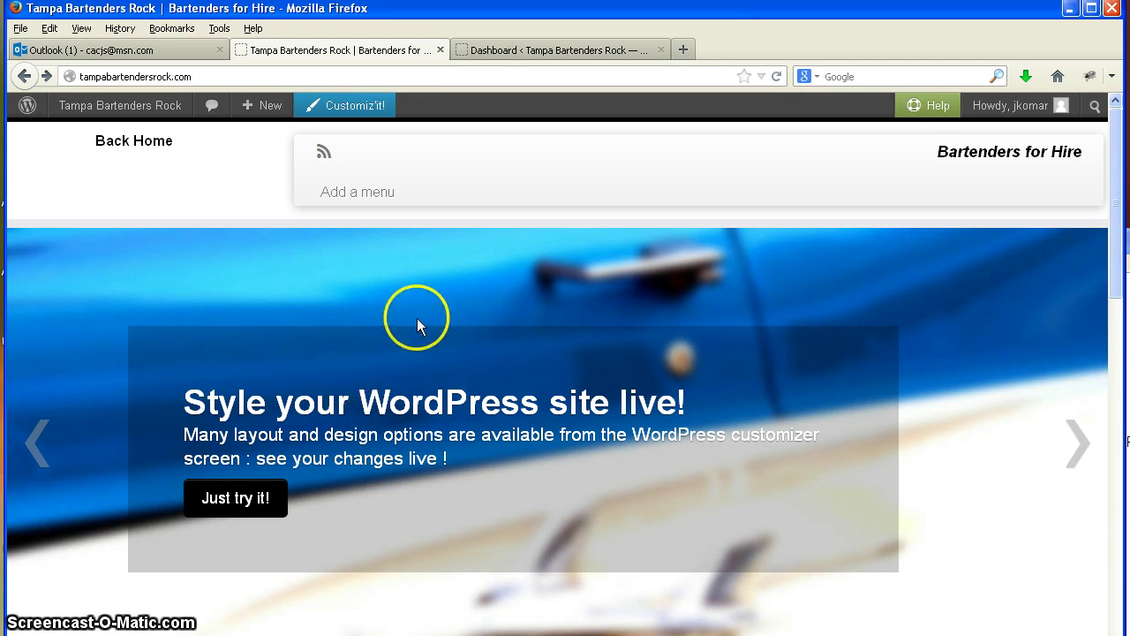
# Switch from the live home page to the WordPress admin Dashboard browser tab
pyautogui.click(570, 53)
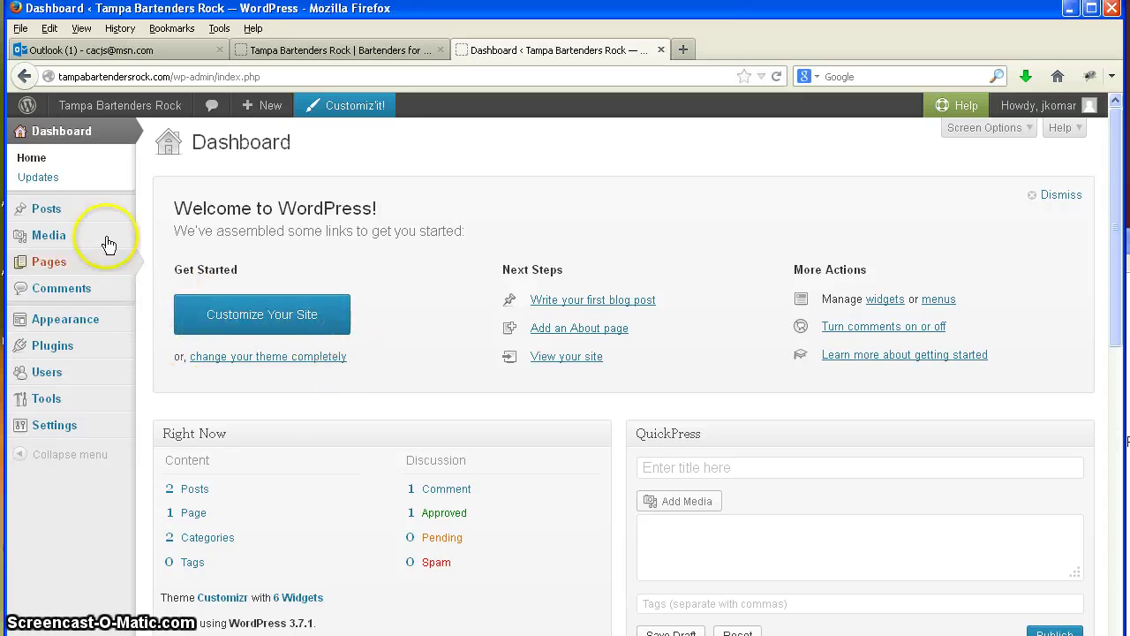
# Upload martiniF, moet, splash and xmas through Media > Add New, then open the Media Library
pyautogui.moveTo(92, 244)
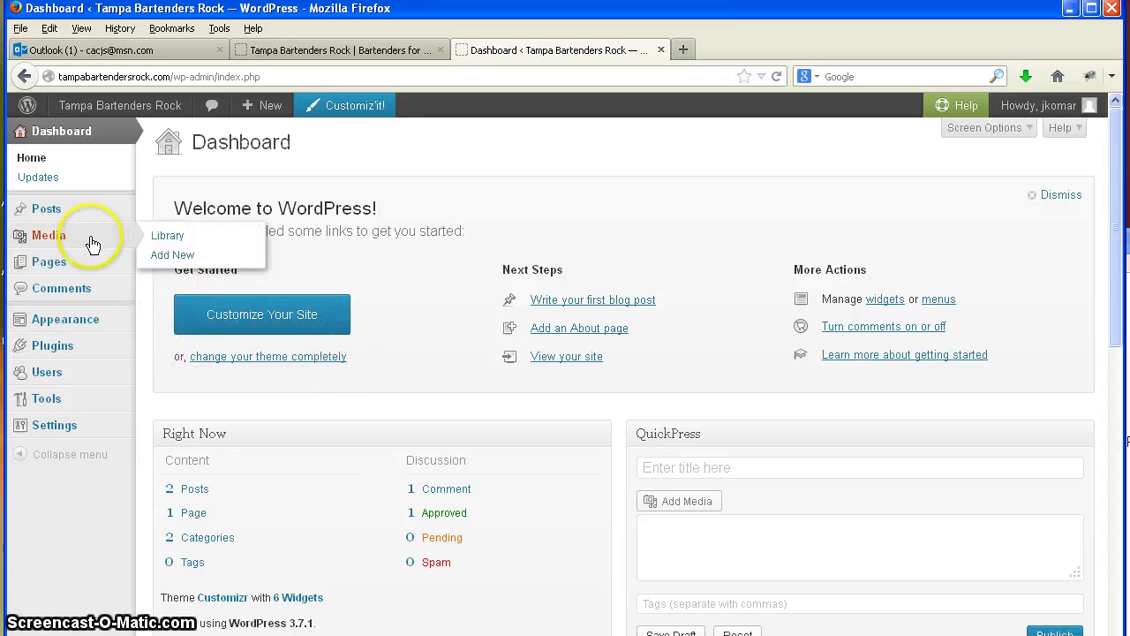
pyautogui.click(168, 255)
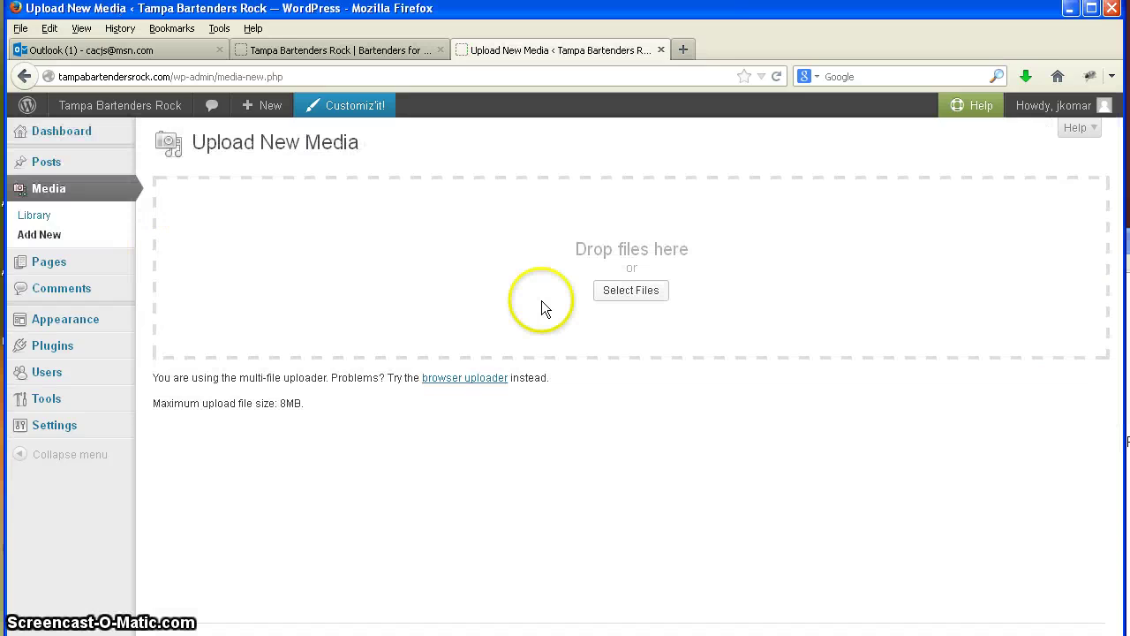
pyautogui.hotkey('alt', 'Tab')
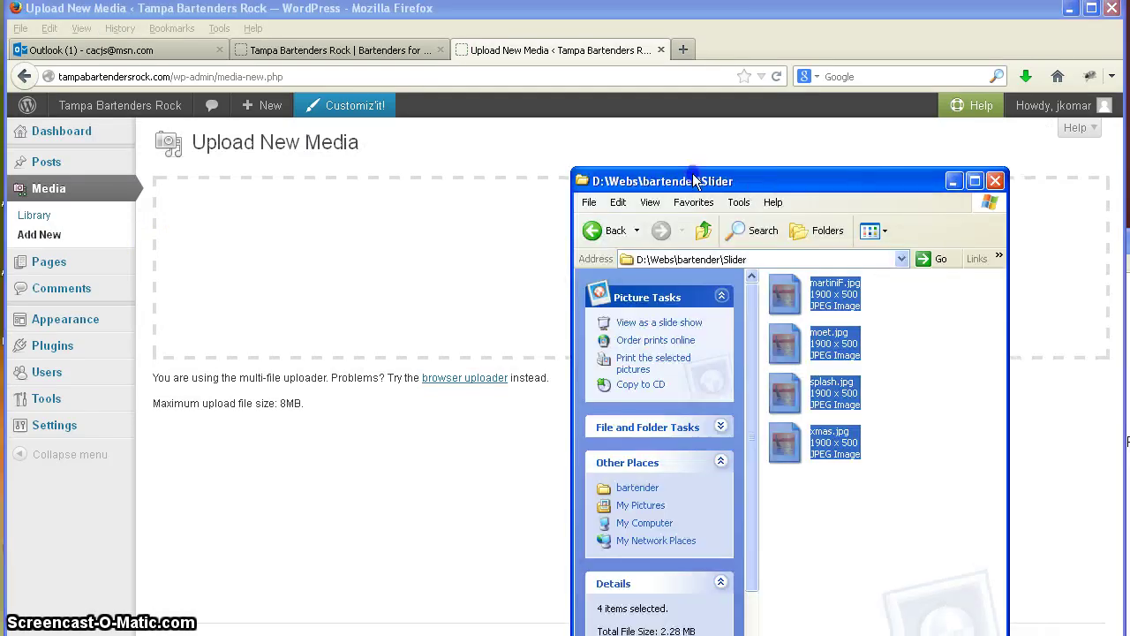
pyautogui.moveTo(785, 303); pyautogui.dragTo(289, 257)
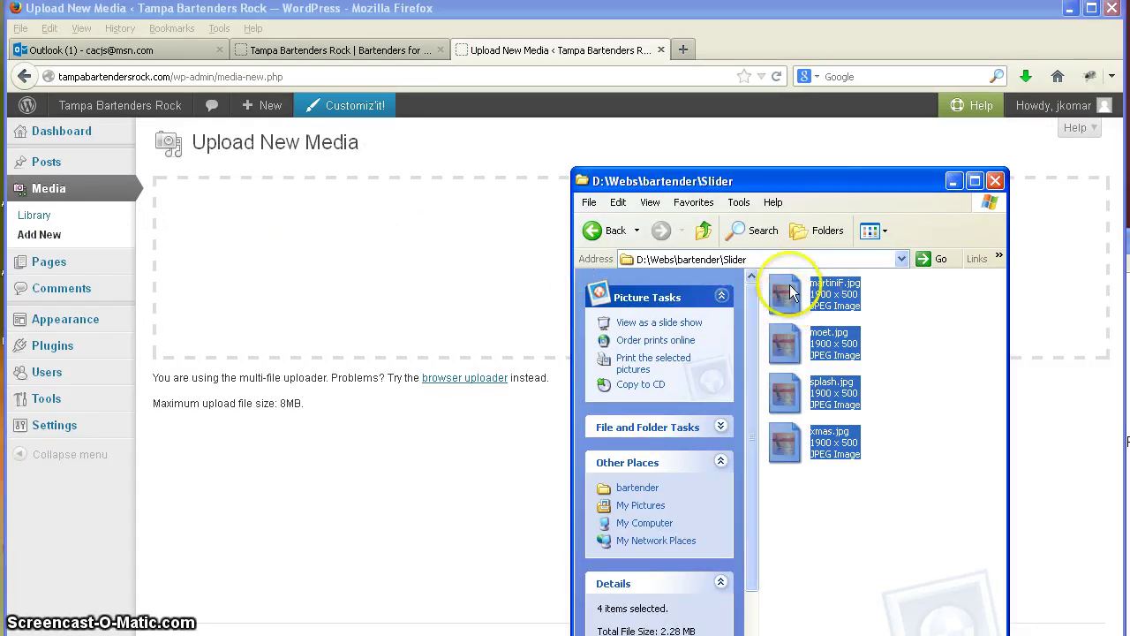
pyautogui.moveTo(789, 300); pyautogui.dragTo(241, 233)
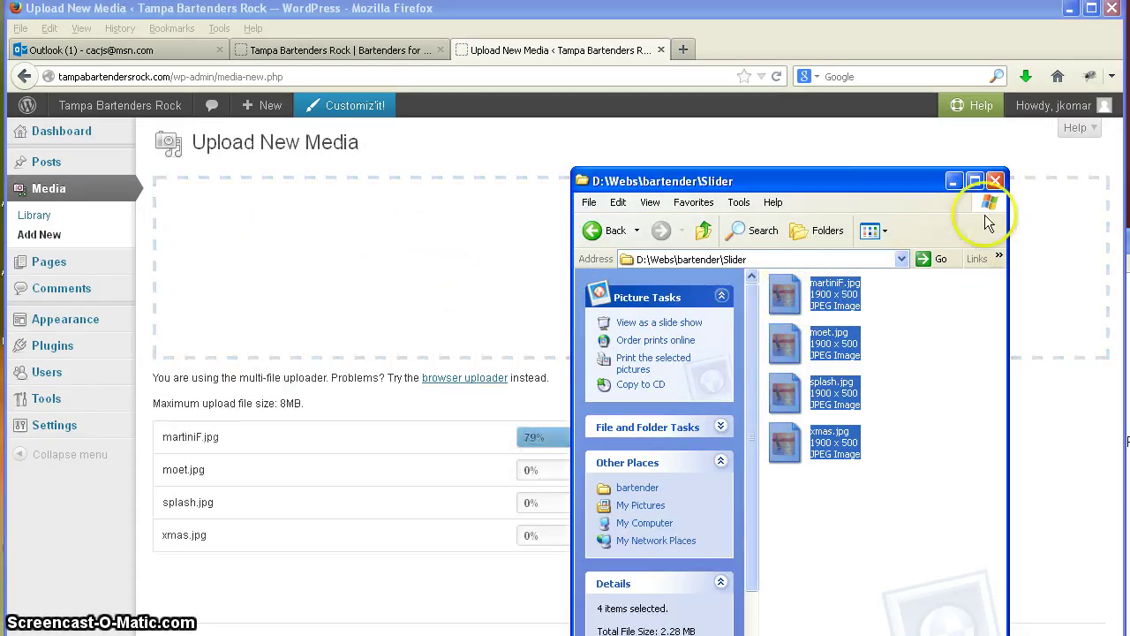
pyautogui.moveTo(818, 181); pyautogui.dragTo(1129, 207)
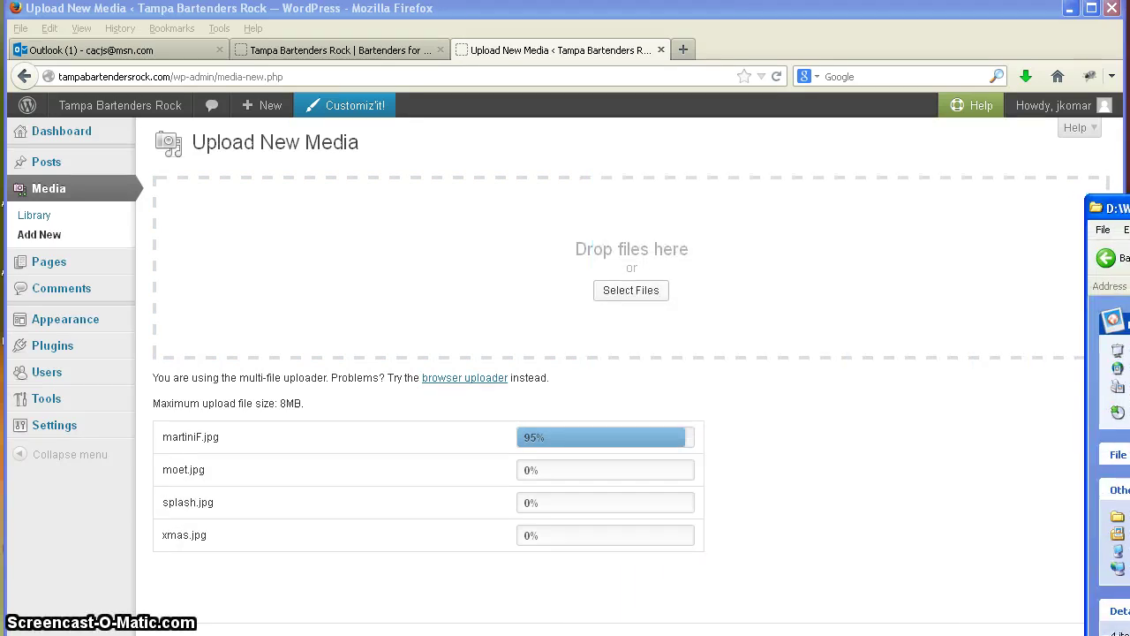
pyautogui.click(1108, 239)
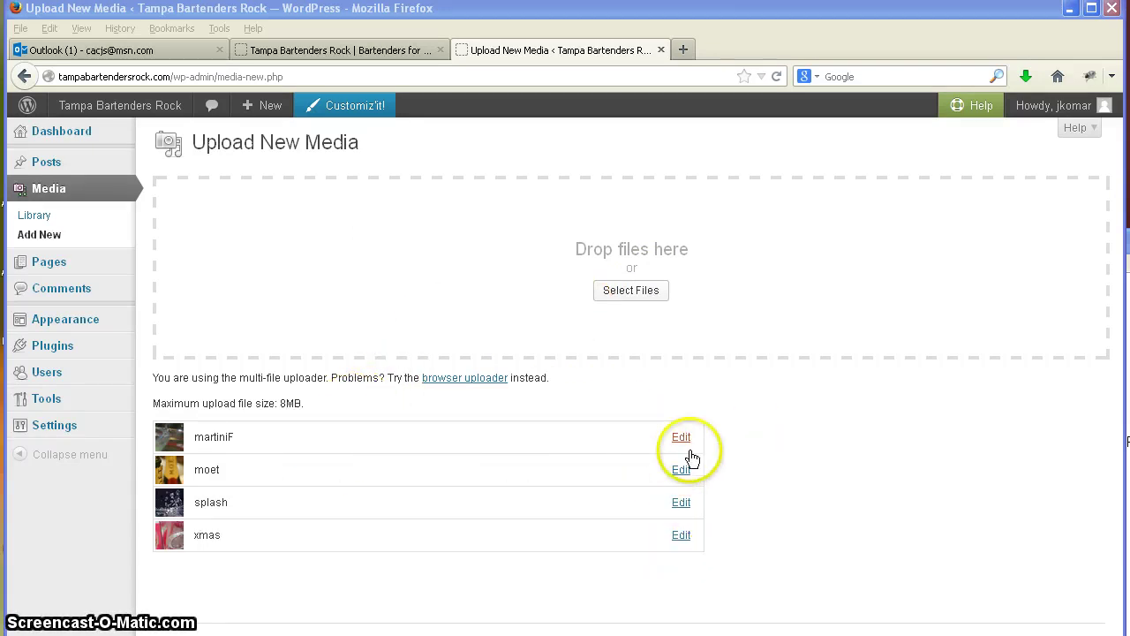
pyautogui.click(58, 216)
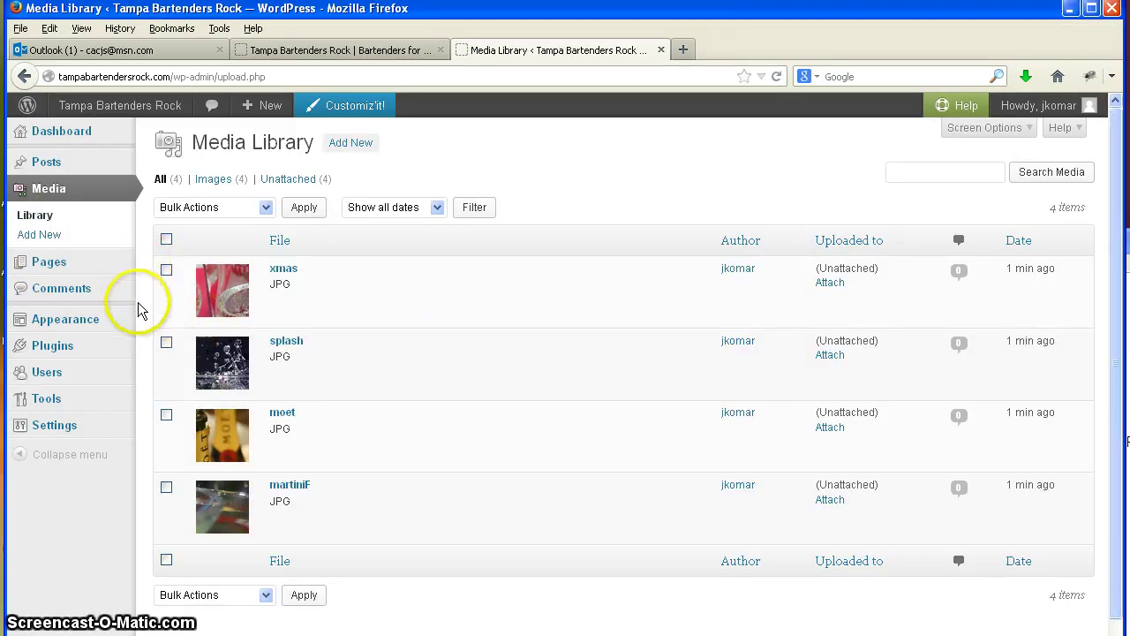
# Find the splash image row in the Media Library and reveal its Edit link
pyautogui.moveTo(212, 319)
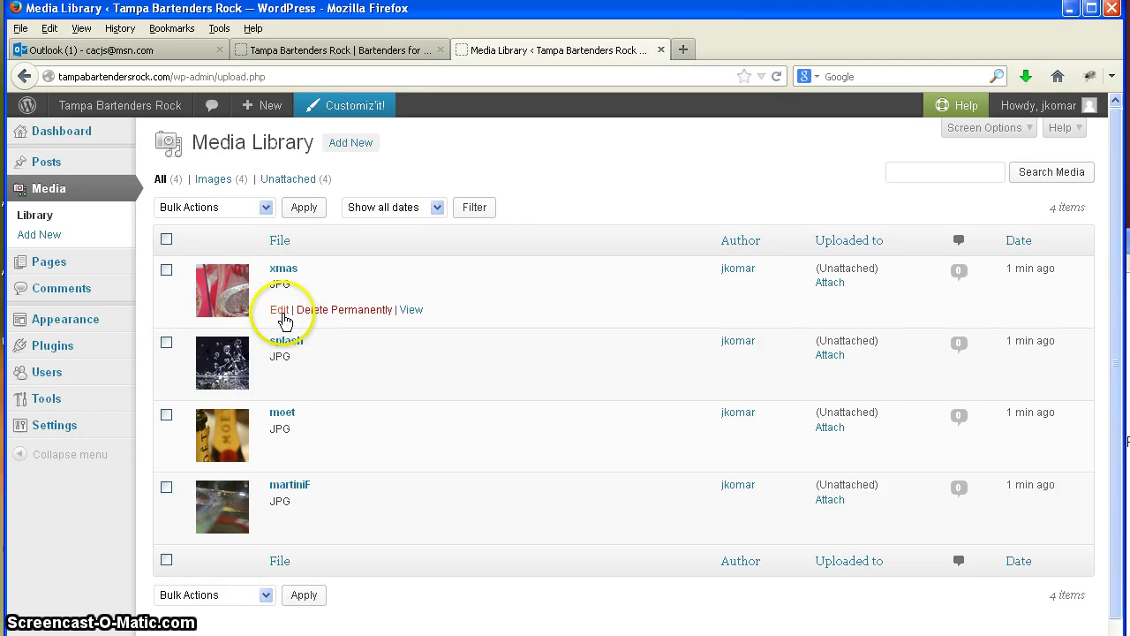
pyautogui.moveTo(298, 466)
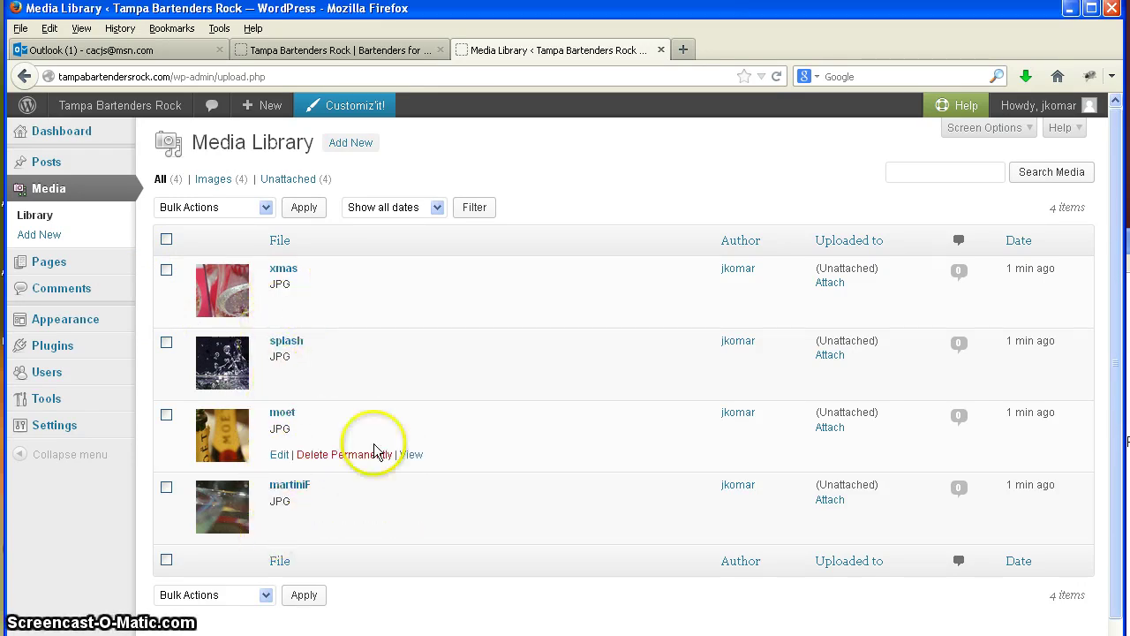
pyautogui.scroll(-2, 374, 450)
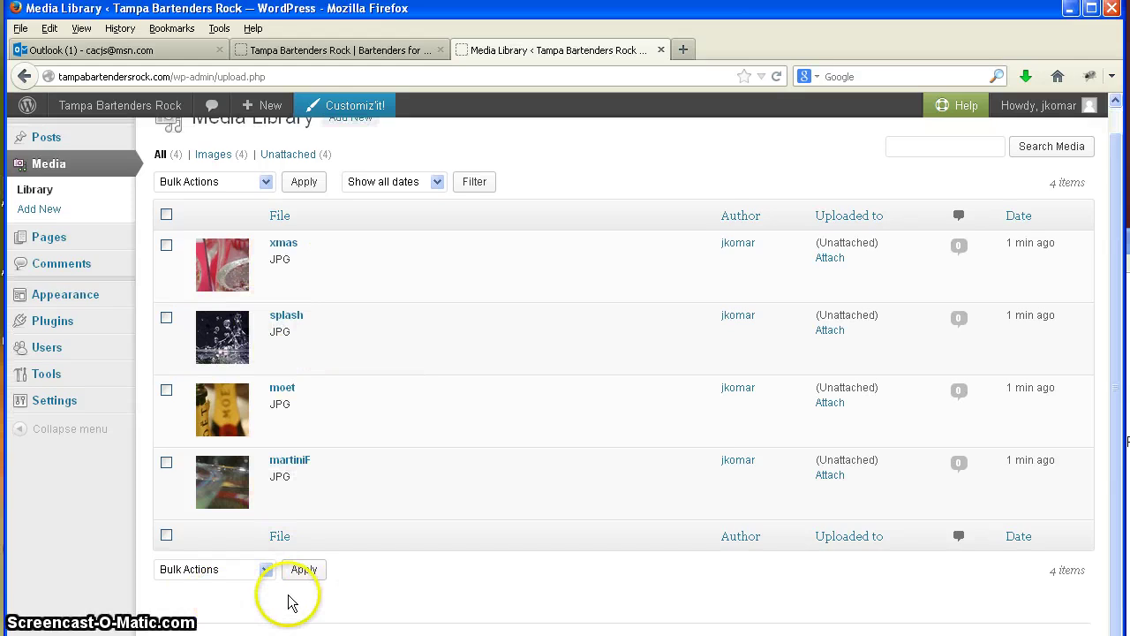
pyautogui.scroll(1, 277, 381)
pyautogui.scroll(-1, 281, 389)
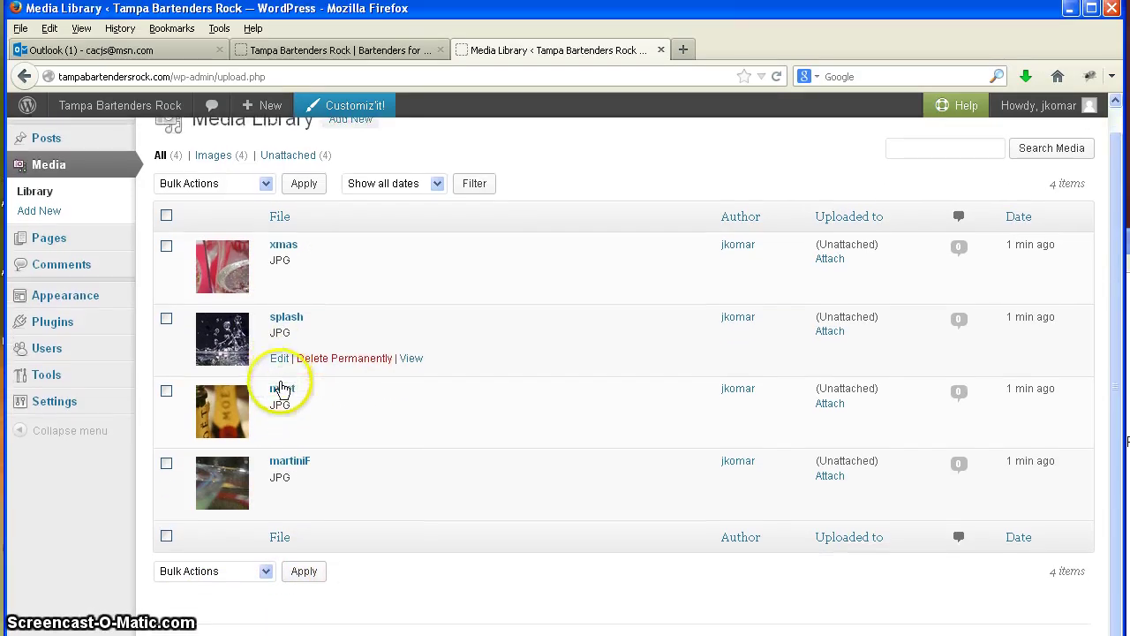
# Open the splash image and enter 'meta' as its caption, alternative text and description
pyautogui.click(279, 362)
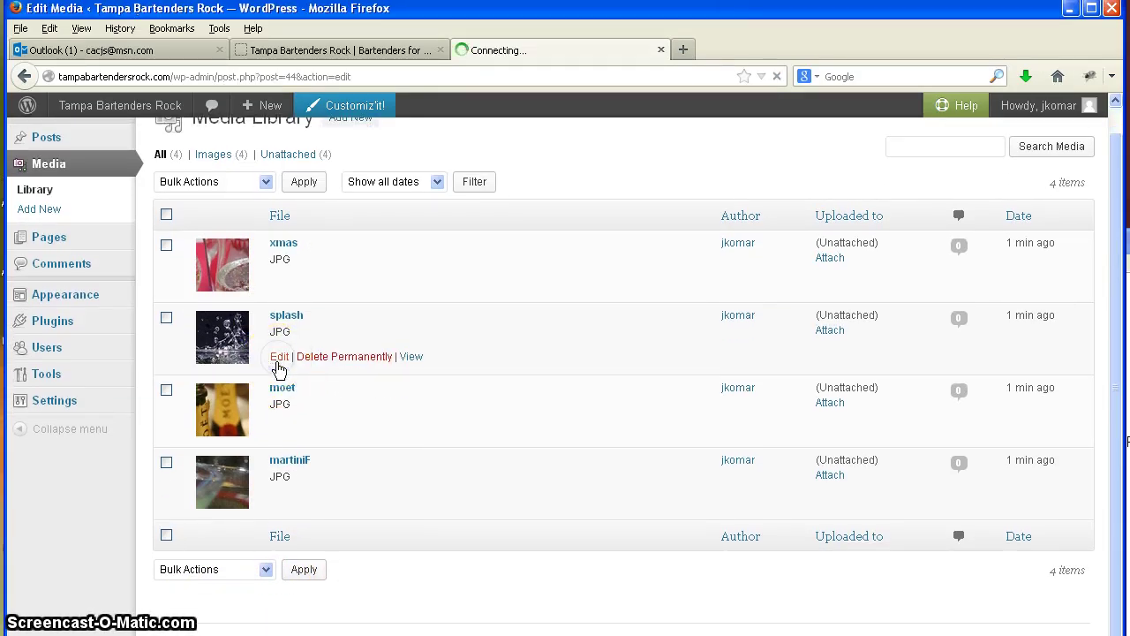
pyautogui.scroll(-10, 277, 370)
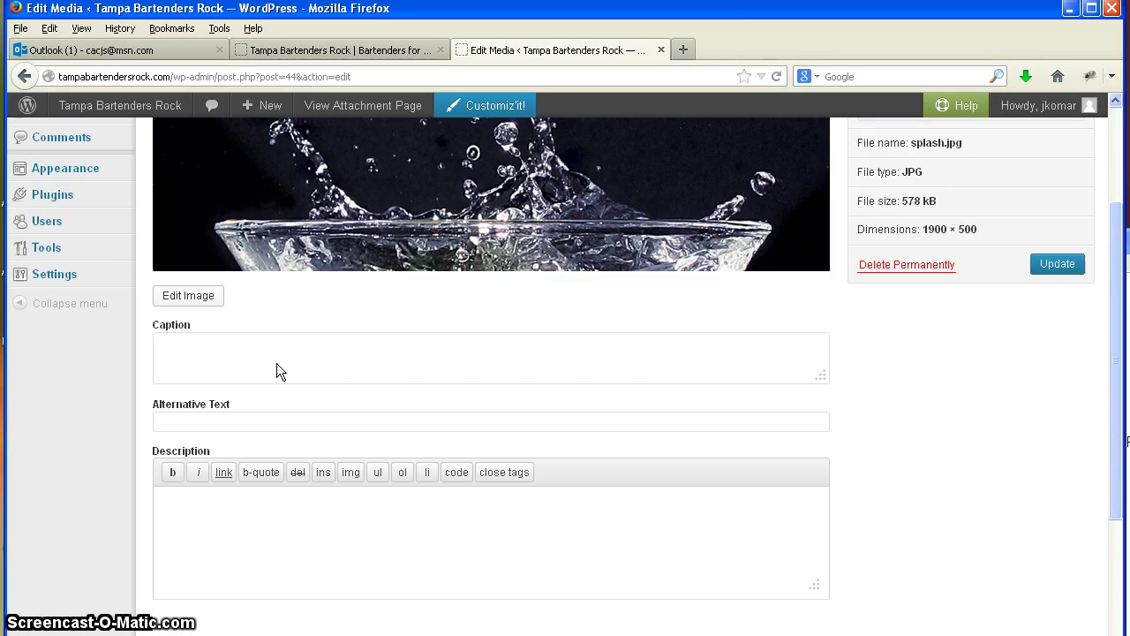
pyautogui.scroll(3, 254, 358)
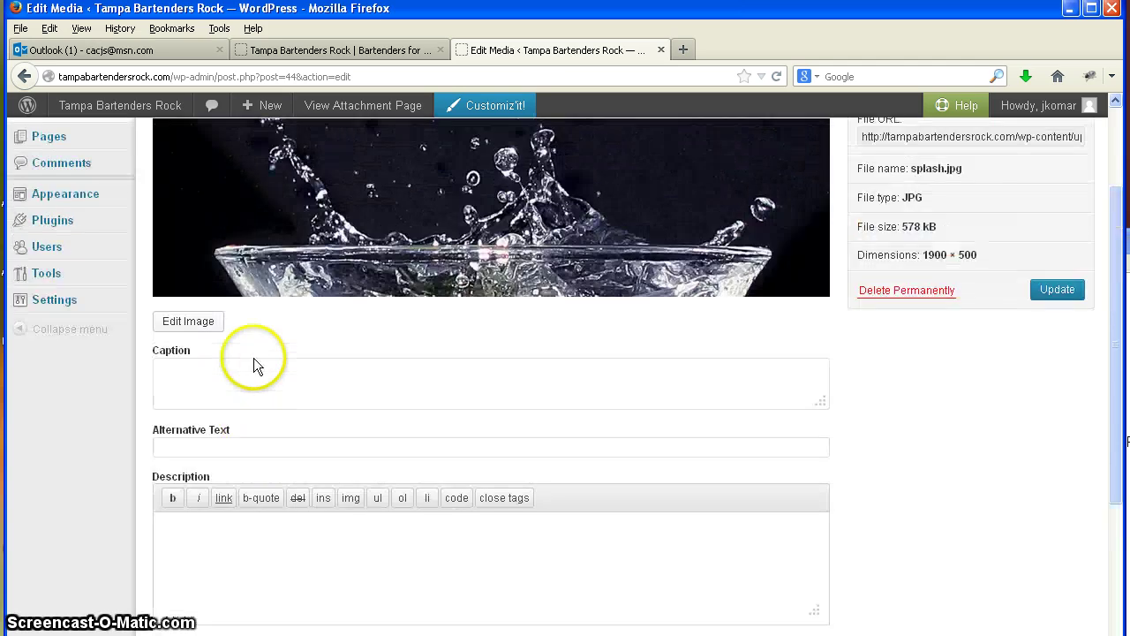
pyautogui.click(232, 349)
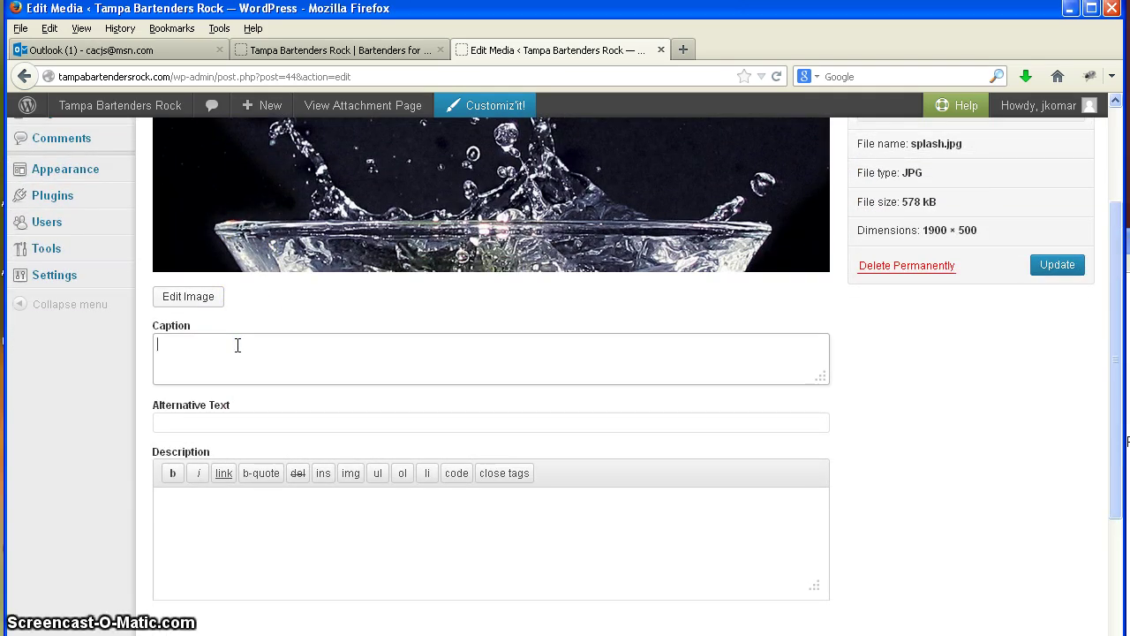
pyautogui.press('Tab')
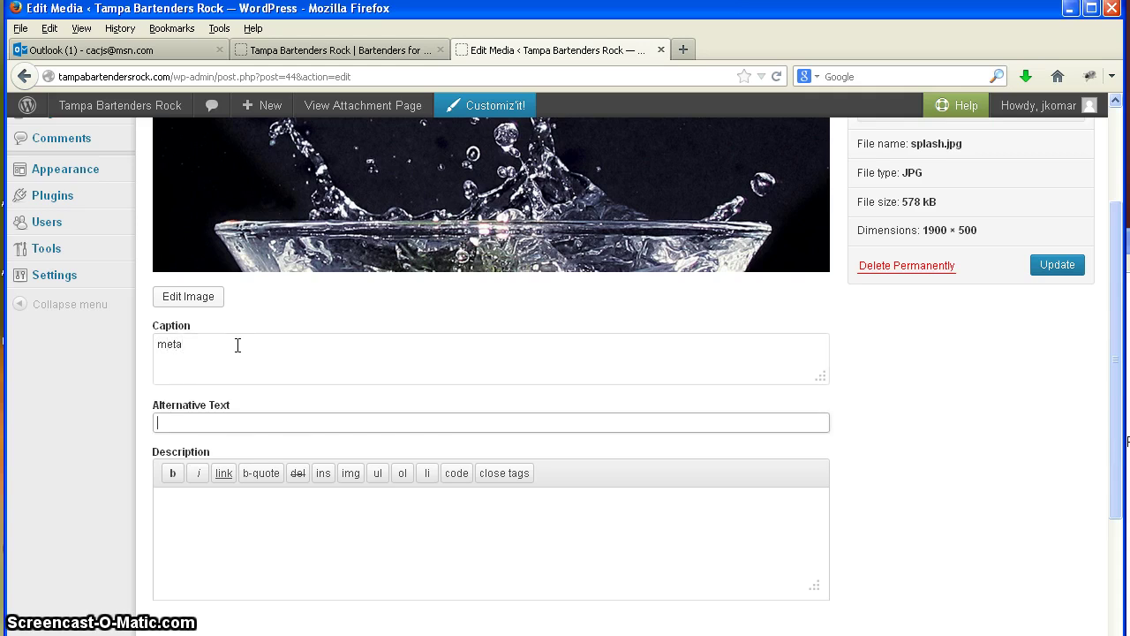
pyautogui.write('meta')
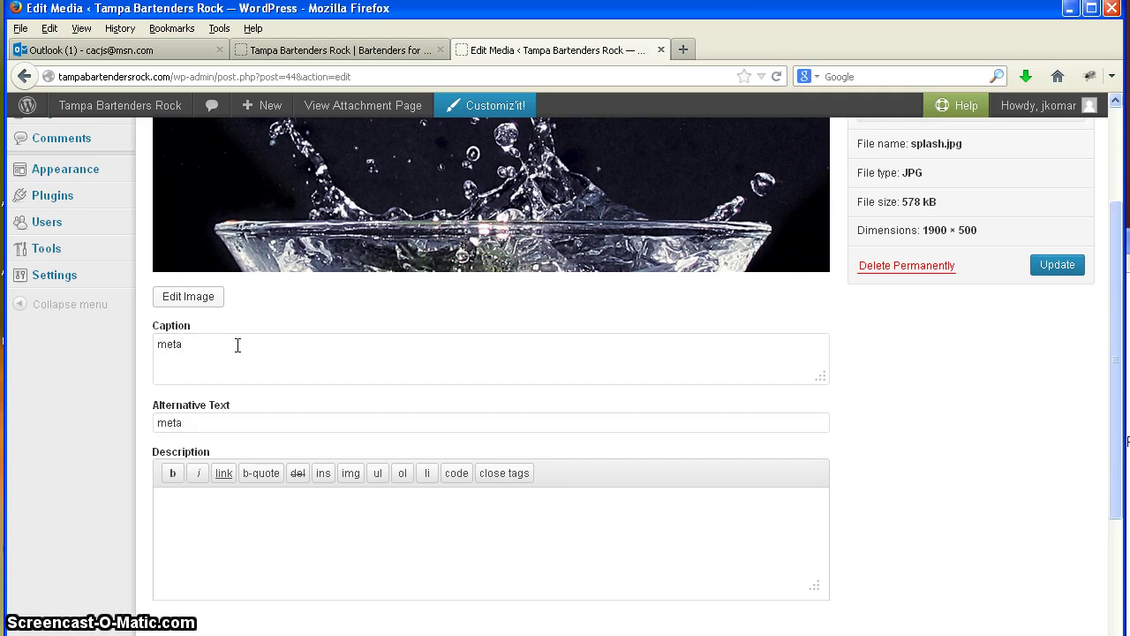
pyautogui.click(172, 512)
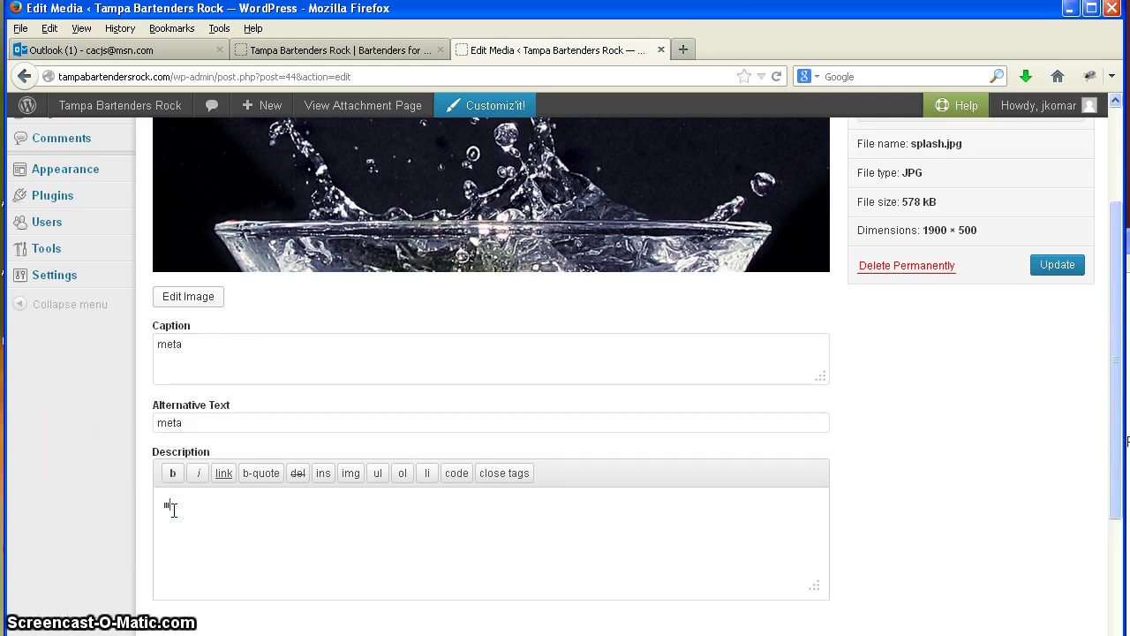
pyautogui.scroll(-4, 255, 380)
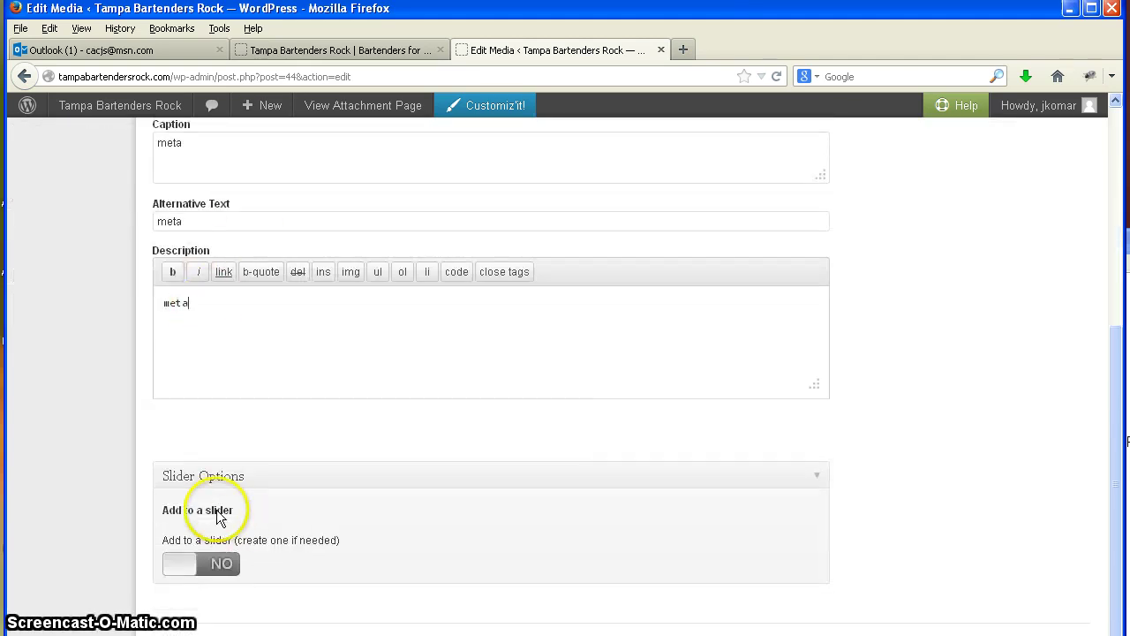
# Start adding the splash image to a slider and check the live home page slider
pyautogui.click(196, 563)
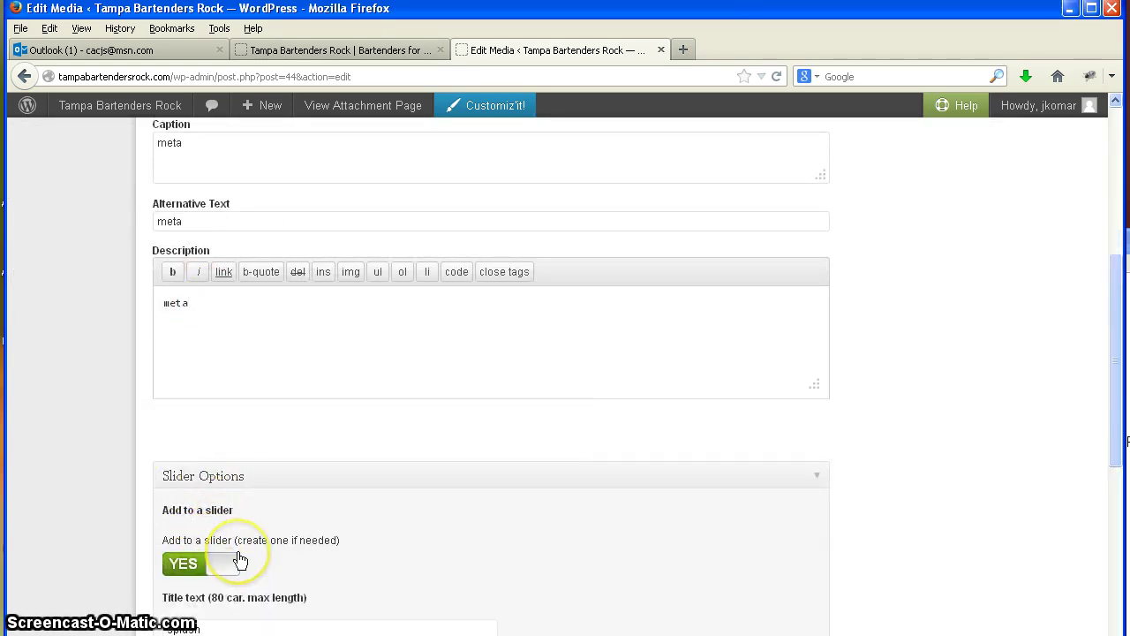
pyautogui.scroll(-7, 240, 556)
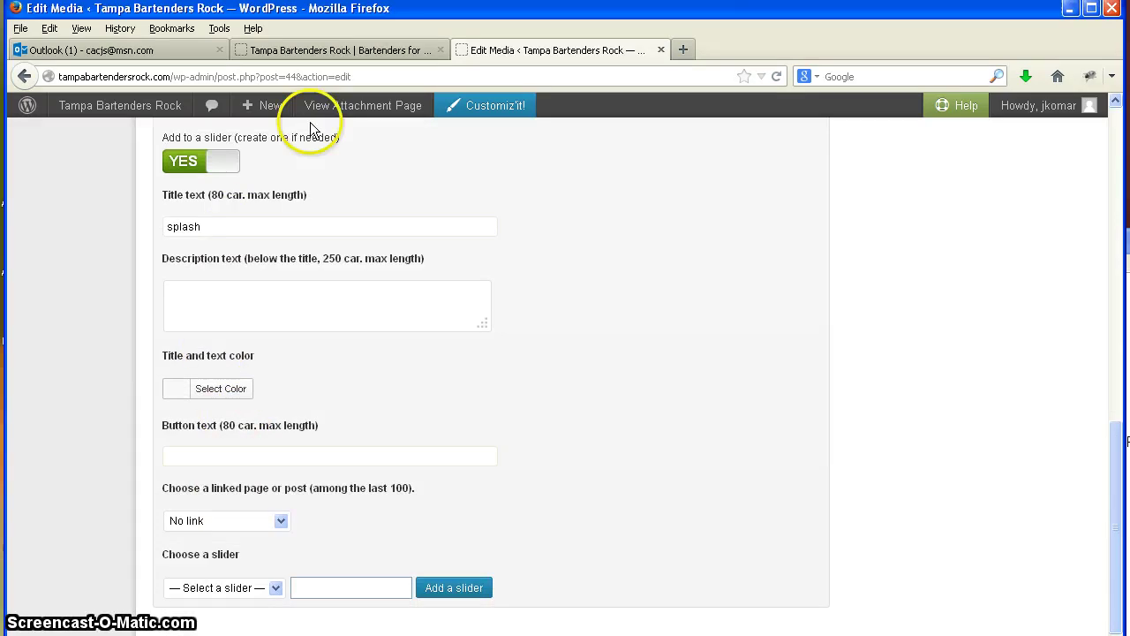
pyautogui.click(368, 51)
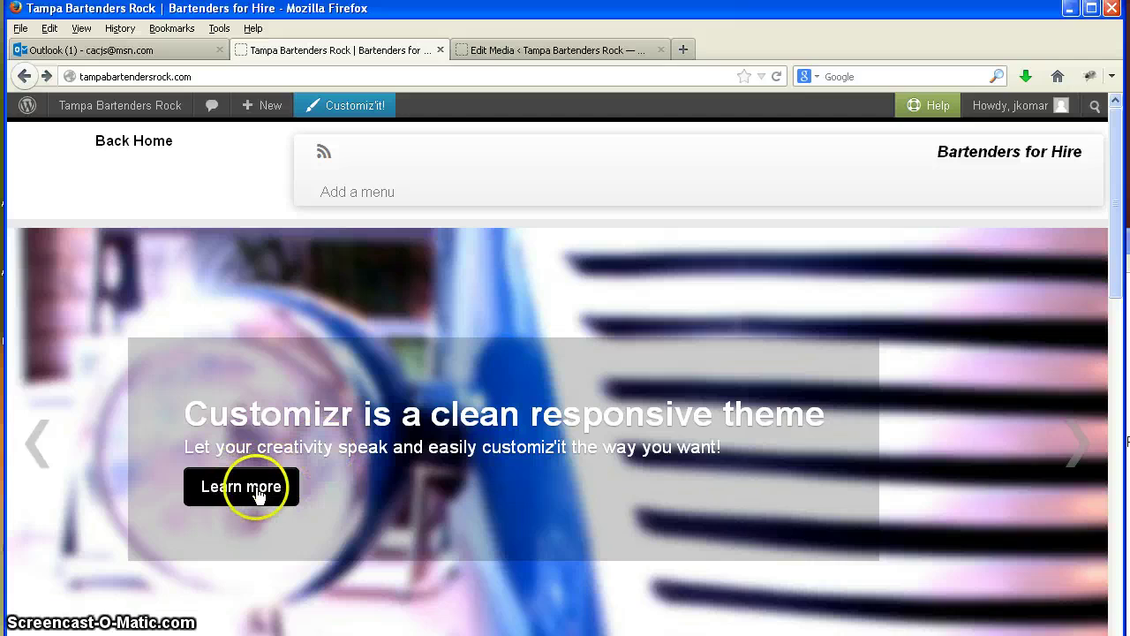
pyautogui.click(483, 54)
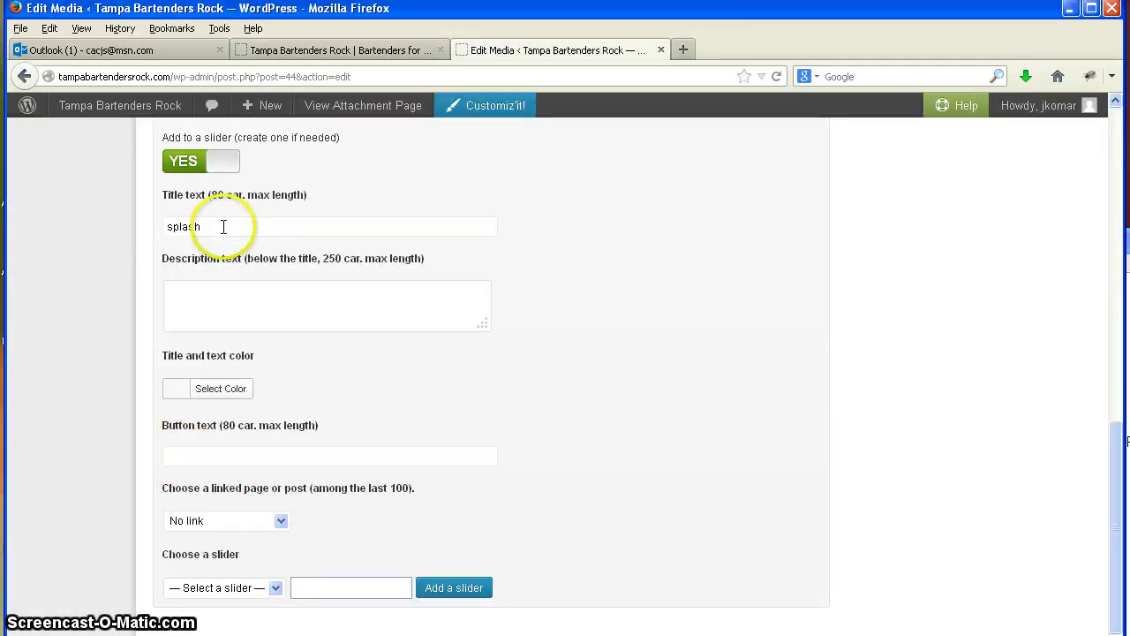
# Set slide title 'Martini', description 'Big splash', button 'Read more...', linked to the Weddings post
pyautogui.moveTo(223, 226); pyautogui.dragTo(75, 225)
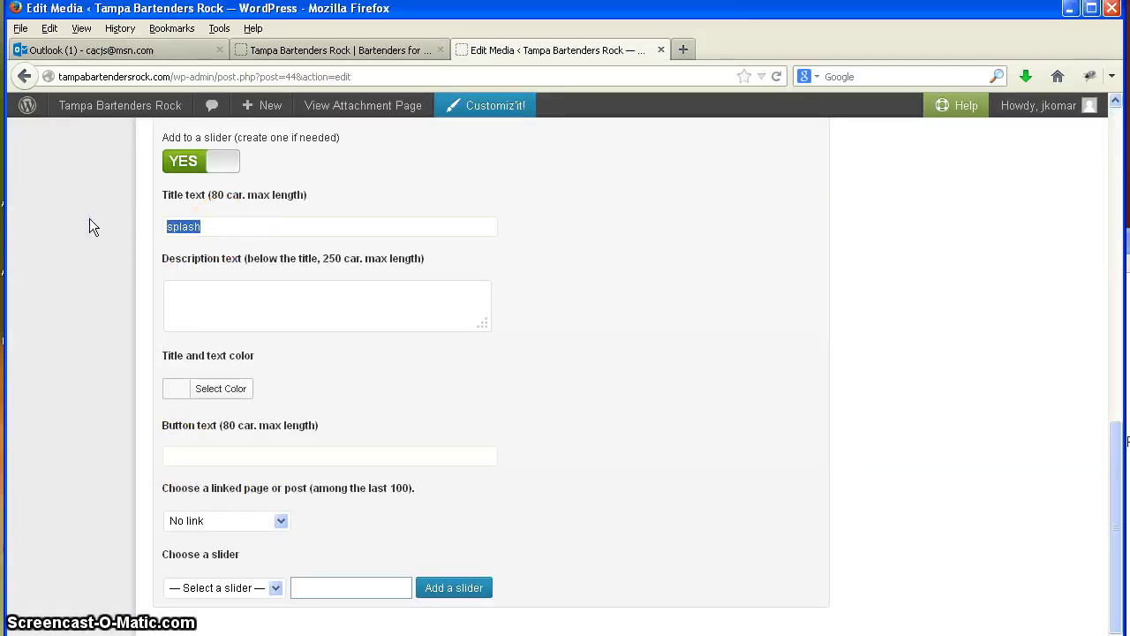
pyautogui.write('Mar')
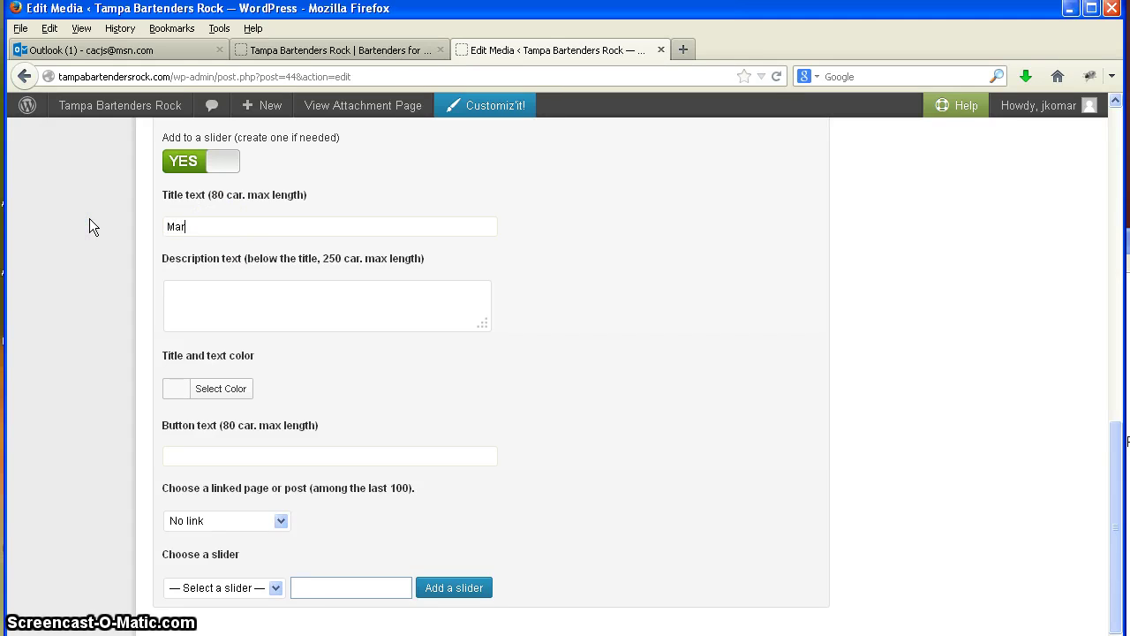
pyautogui.write('tini')
pyautogui.press('Tab')
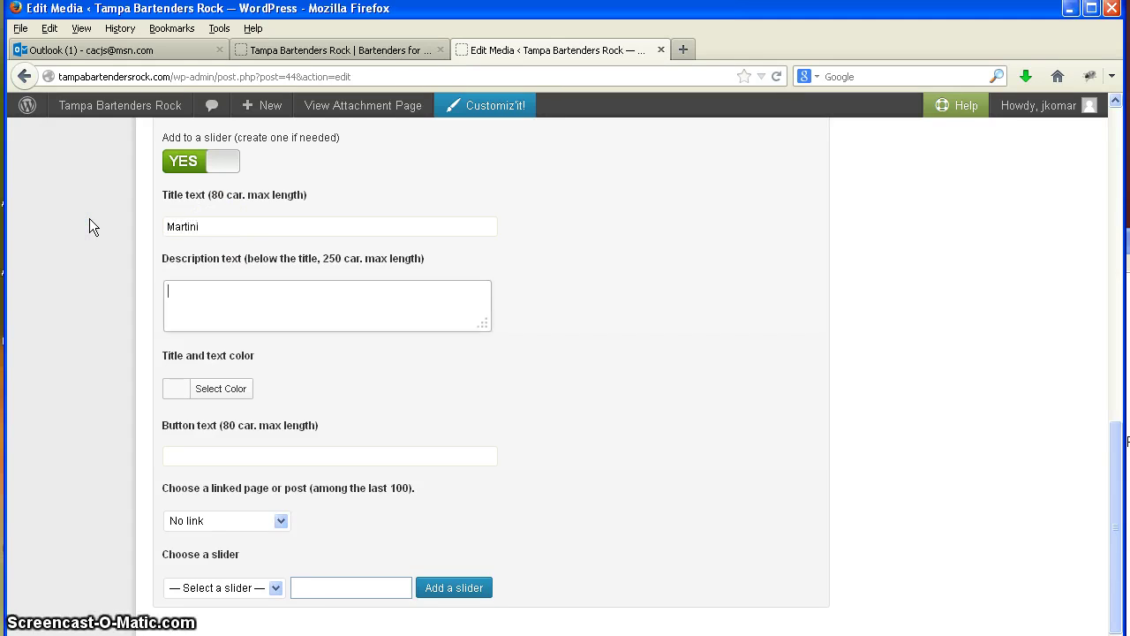
pyautogui.write('Big ')
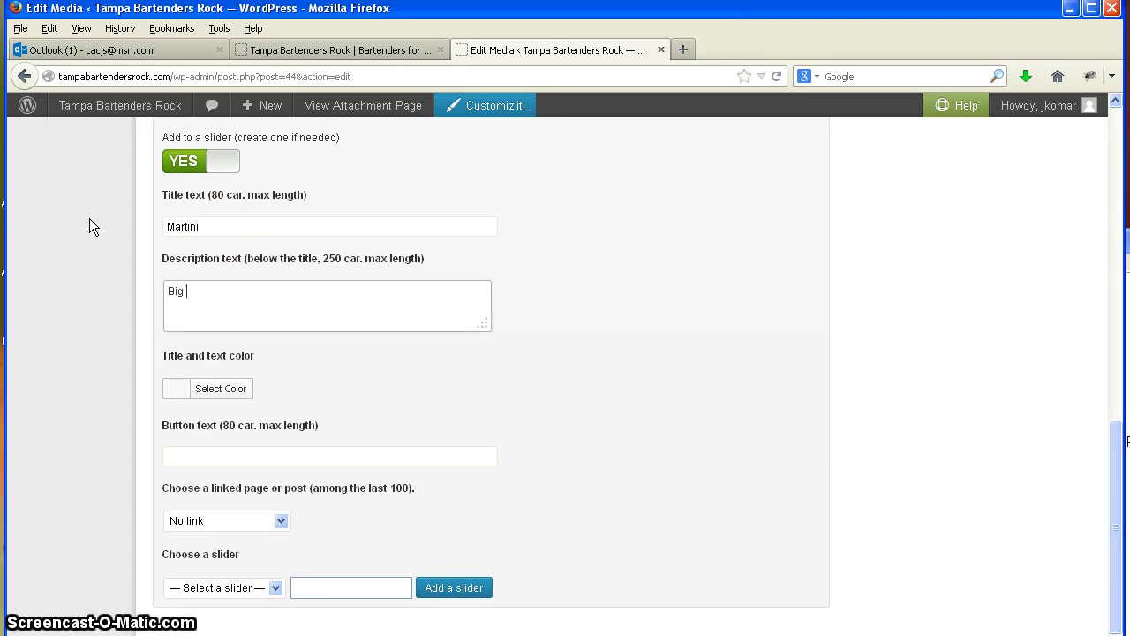
pyautogui.write('splash')
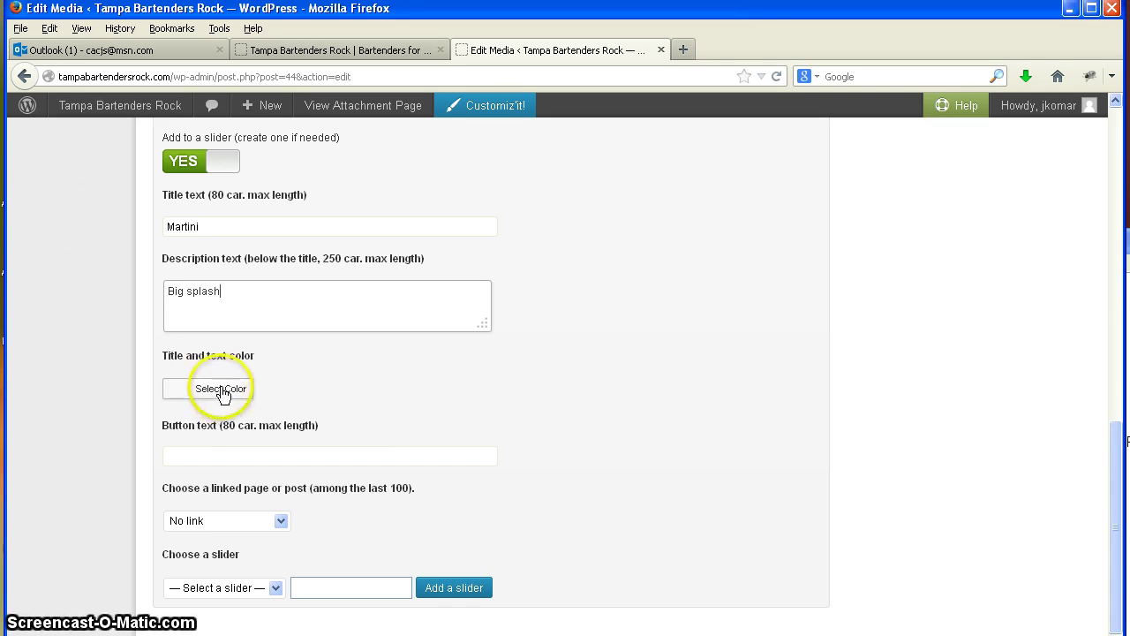
pyautogui.click(203, 454)
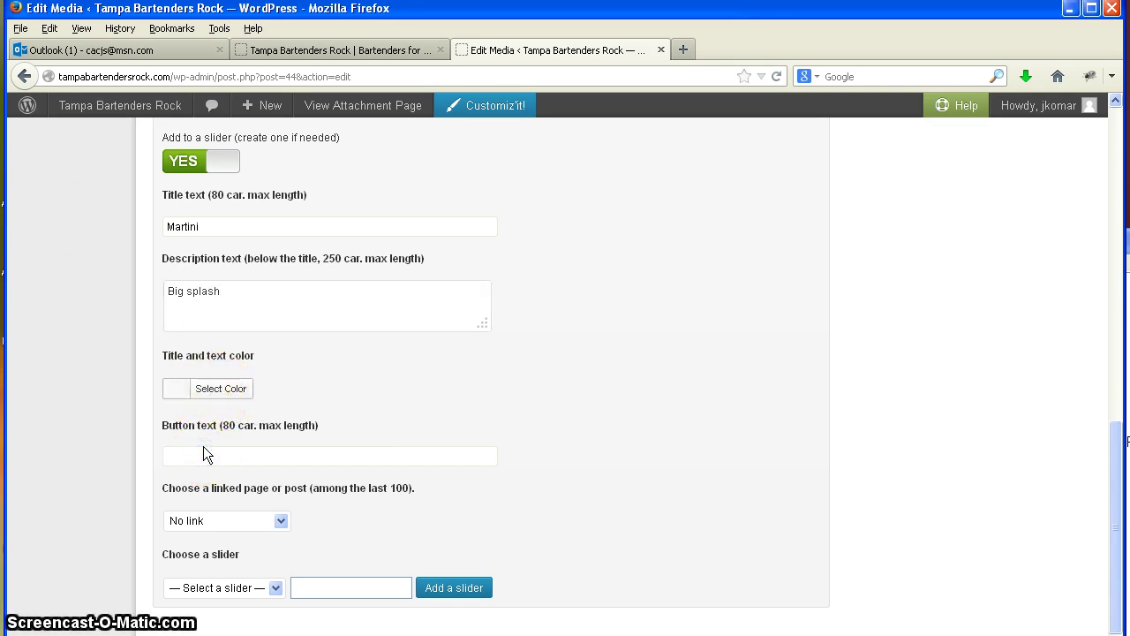
pyautogui.write('Read more...')
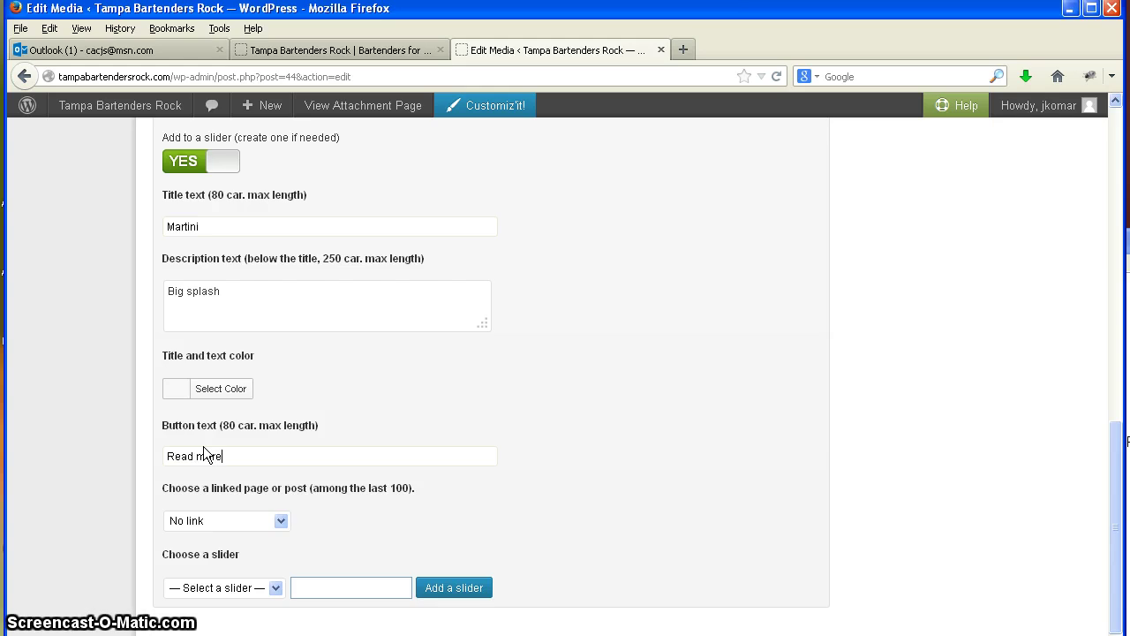
pyautogui.click(239, 522)
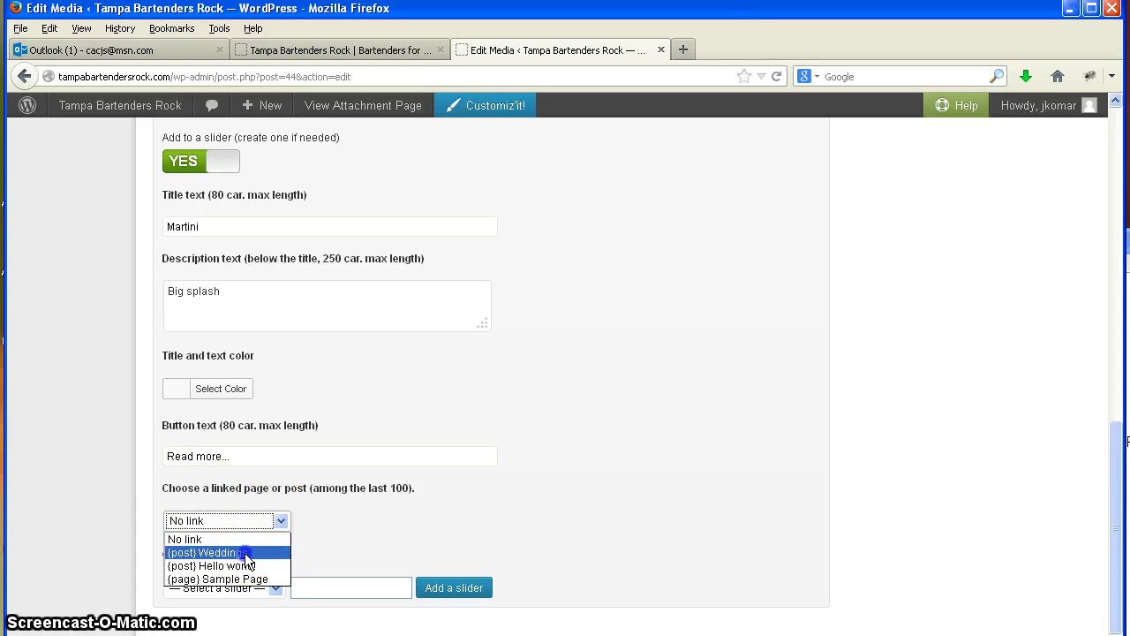
pyautogui.click(246, 554)
pyautogui.click(242, 565)
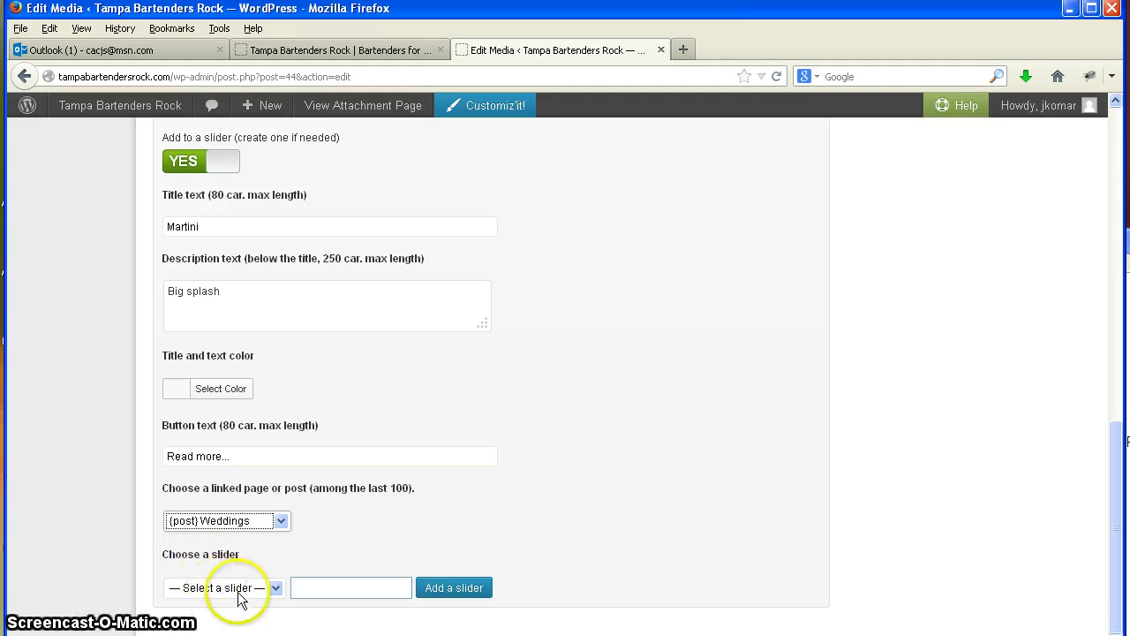
# Assign the Martini slide to the 'bartender' slider and update the splash image
pyautogui.click(308, 587)
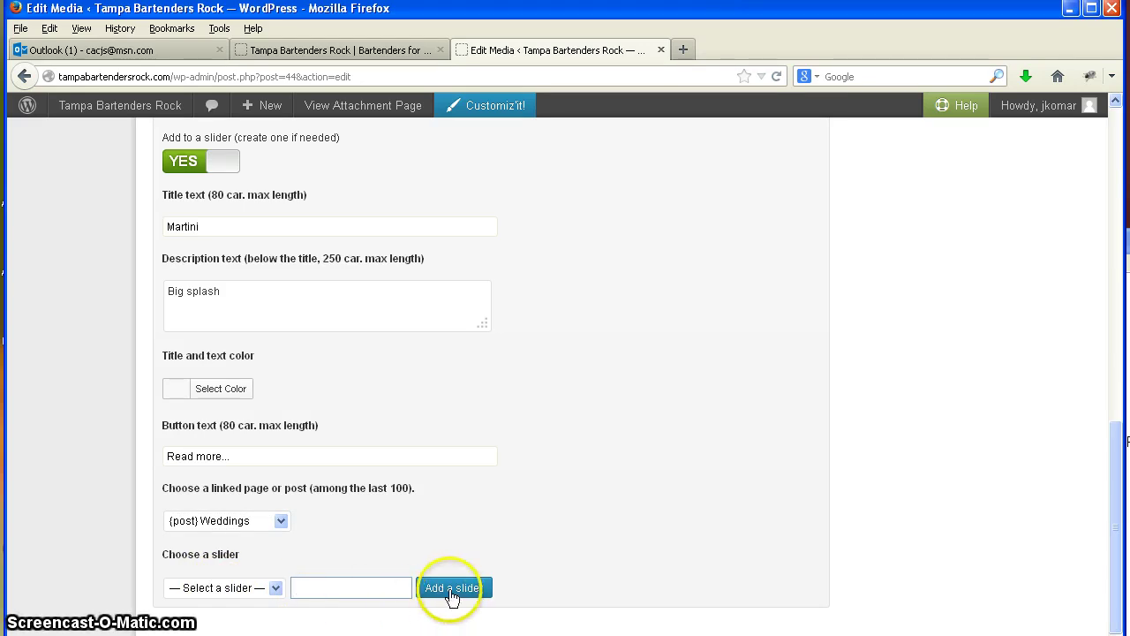
pyautogui.click(274, 588)
pyautogui.click(212, 619)
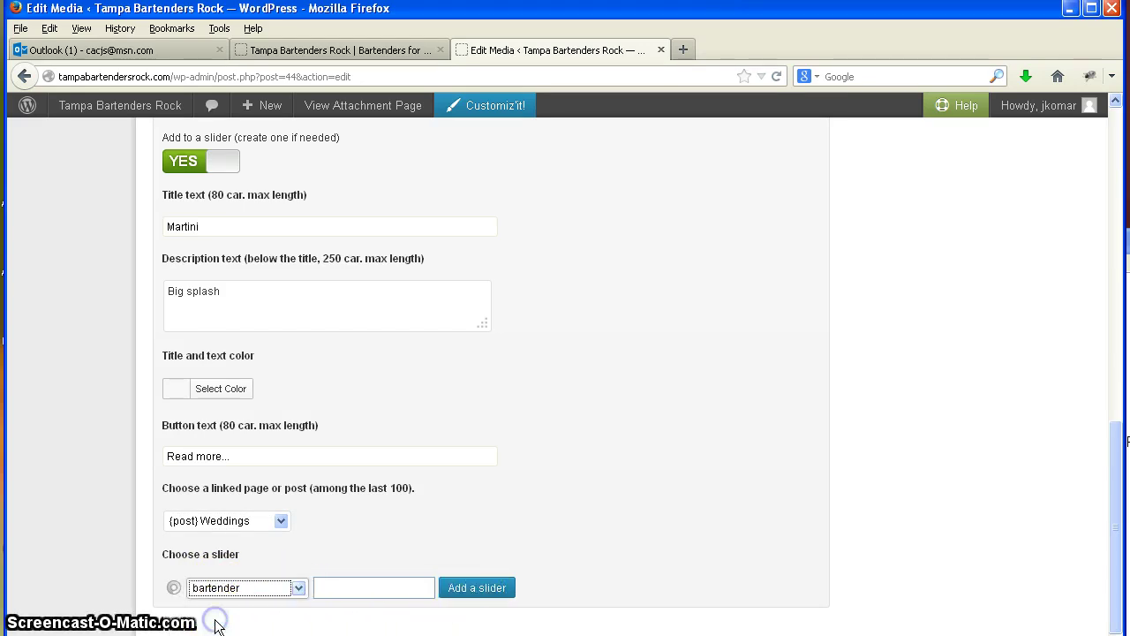
pyautogui.scroll(-4, 309, 618)
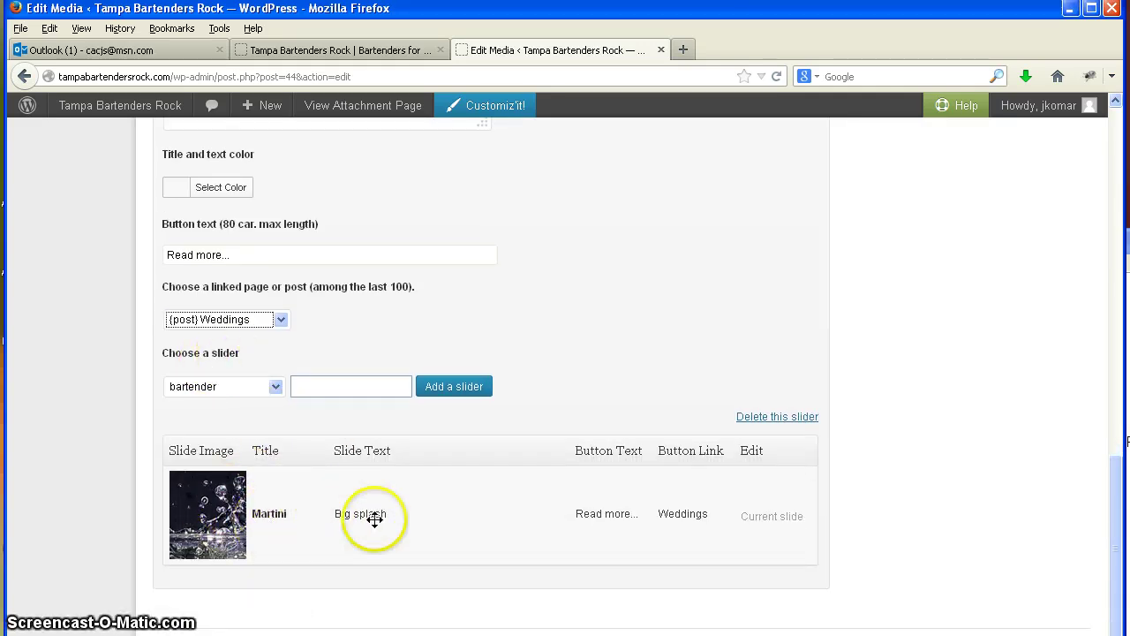
pyautogui.scroll(6, 418, 539)
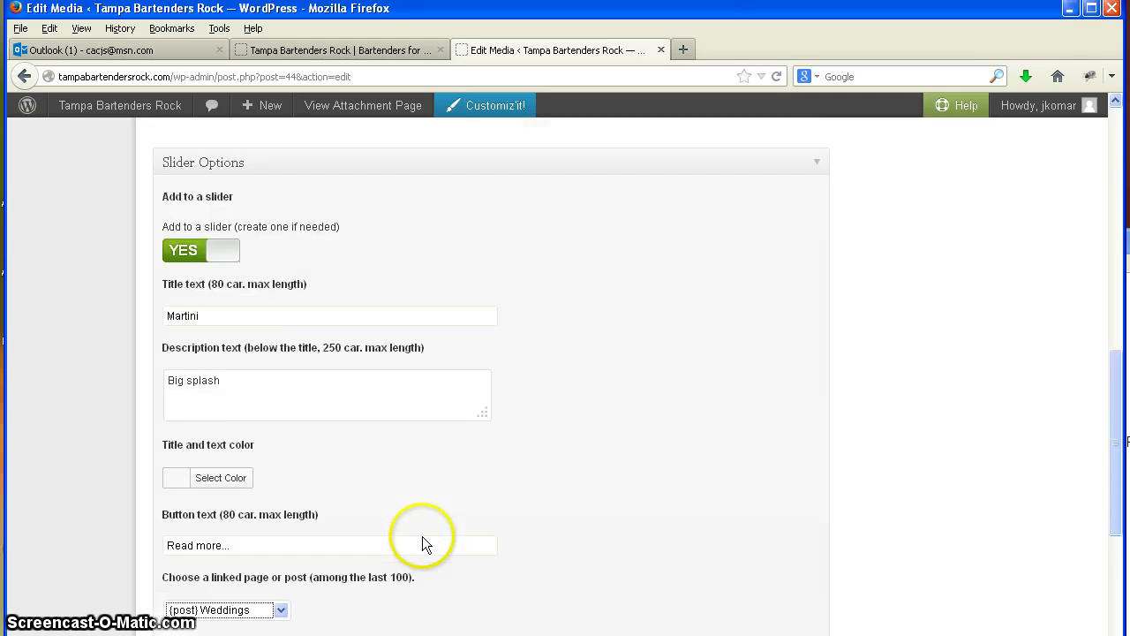
pyautogui.scroll(10, 422, 536)
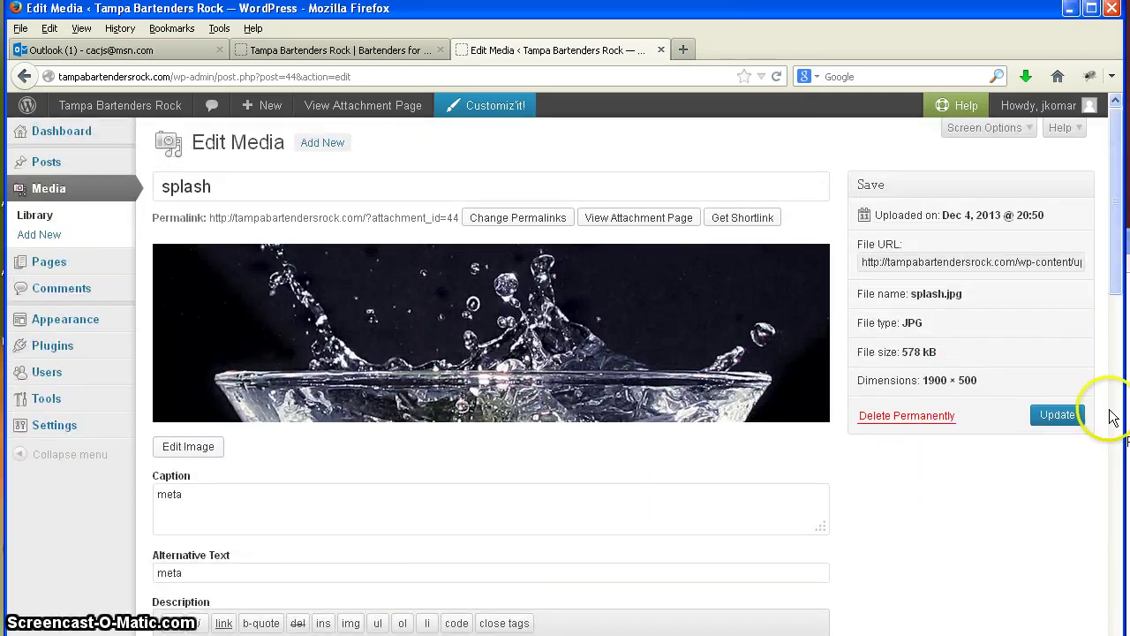
pyautogui.click(1055, 416)
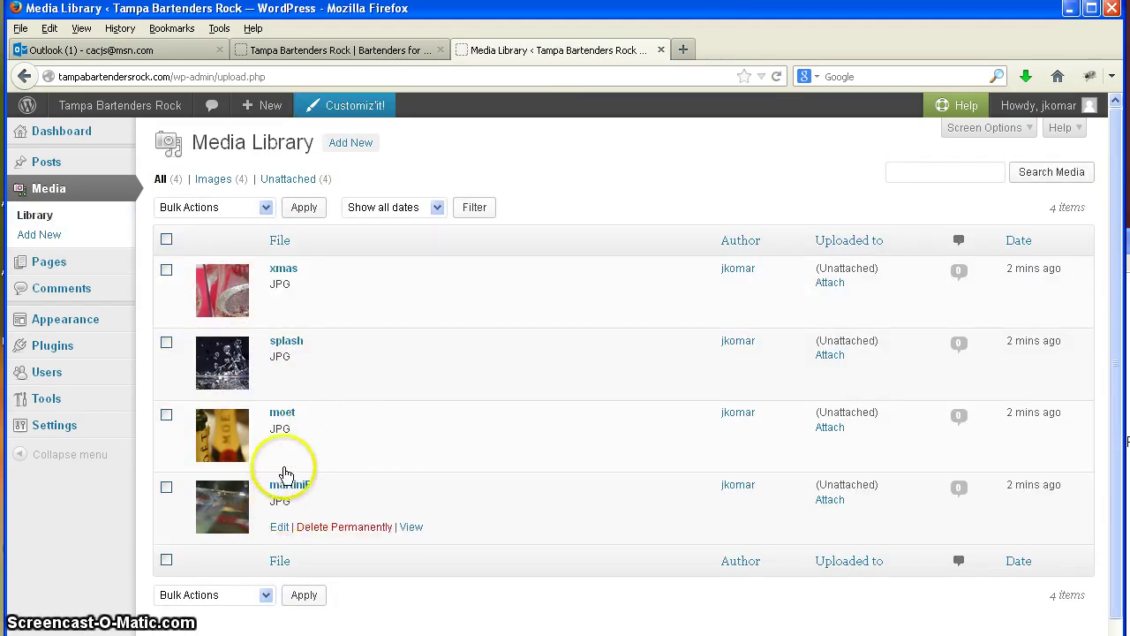
# Open the moet image and fill its caption, alternative text and description with 'meta'
pyautogui.click(279, 454)
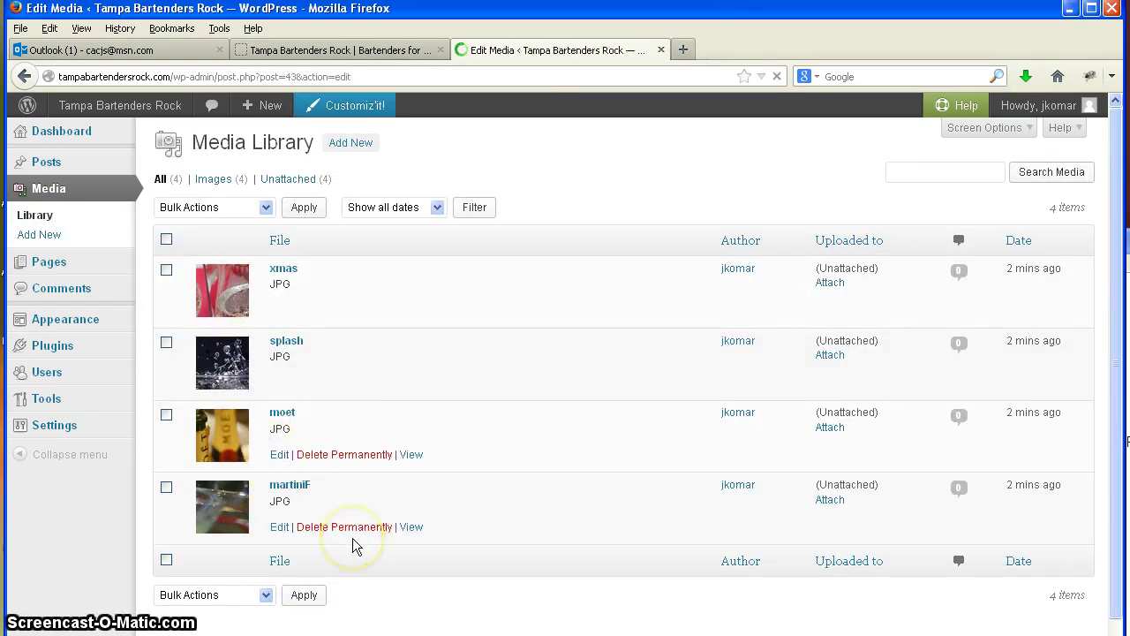
pyautogui.scroll(-4, 350, 530)
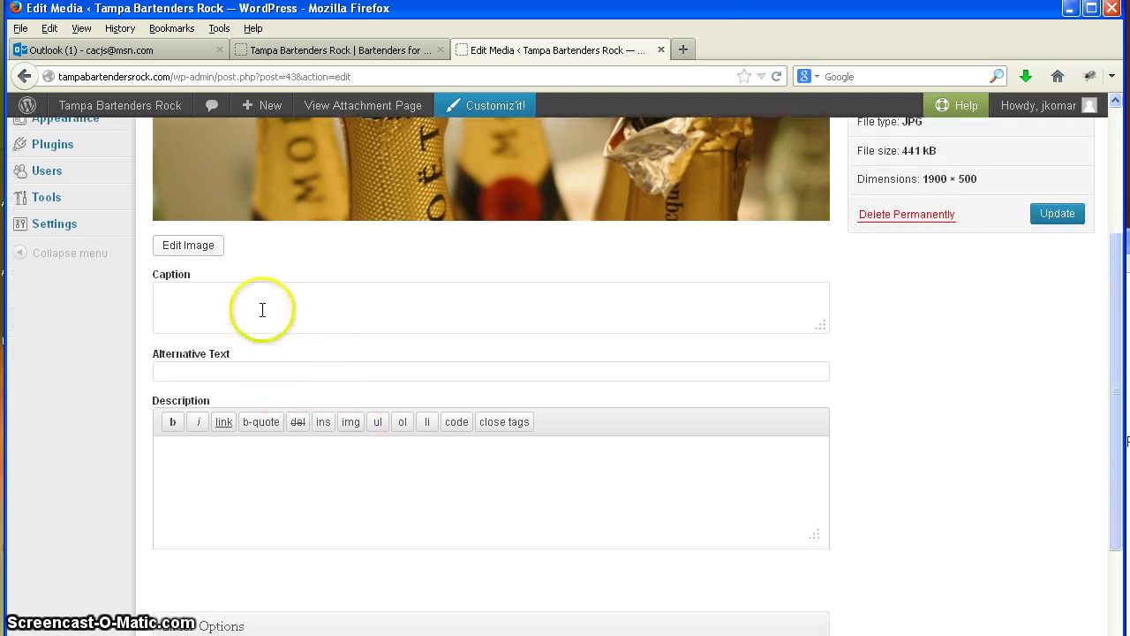
pyautogui.click(263, 303)
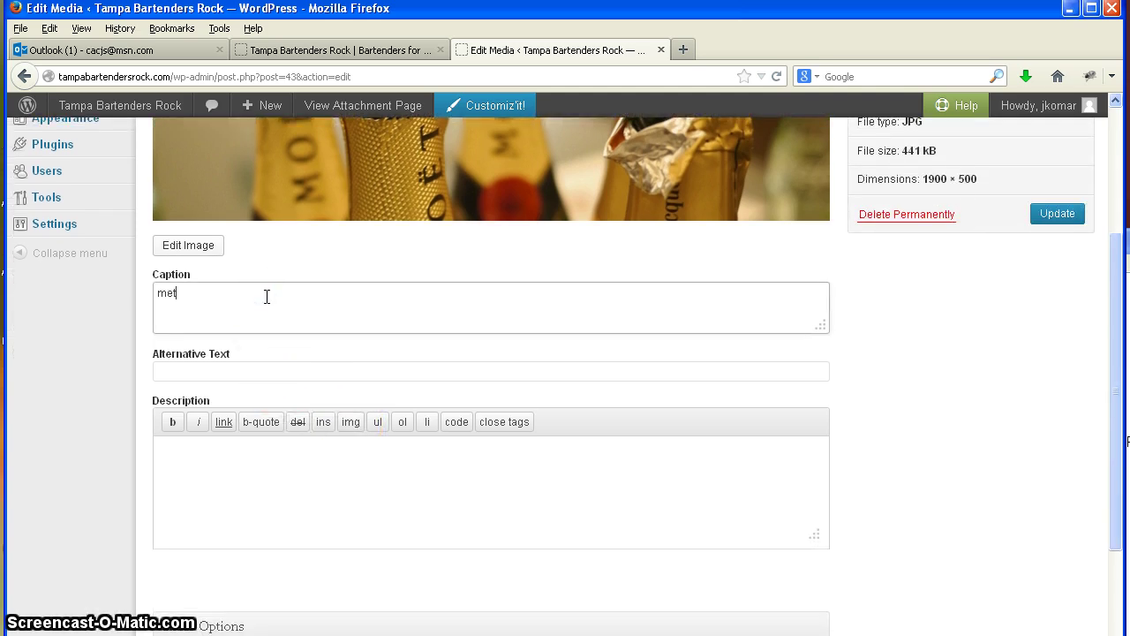
pyautogui.press('Tab')
pyautogui.write('mw')
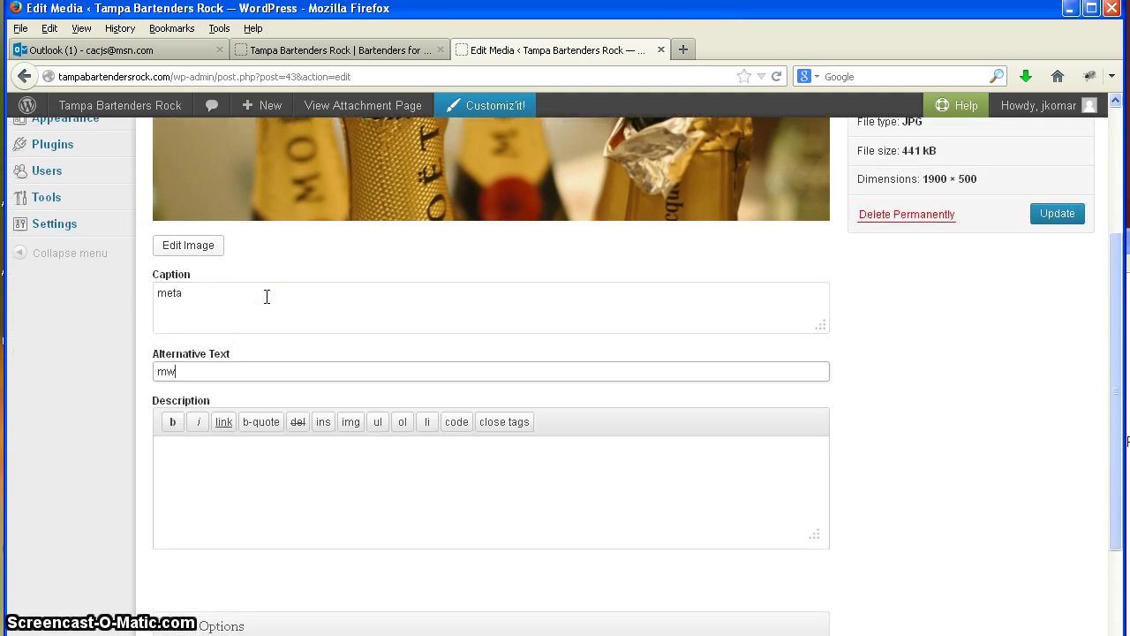
pyautogui.press('BackSpace')
pyautogui.write('eta')
pyautogui.press('Down')
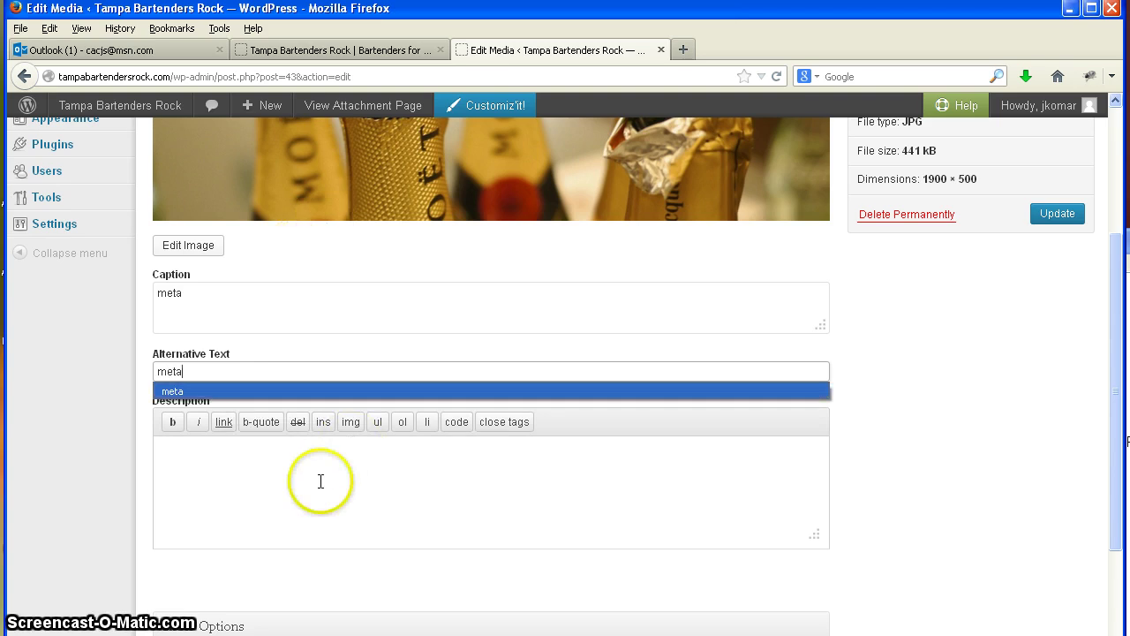
pyautogui.click(321, 481)
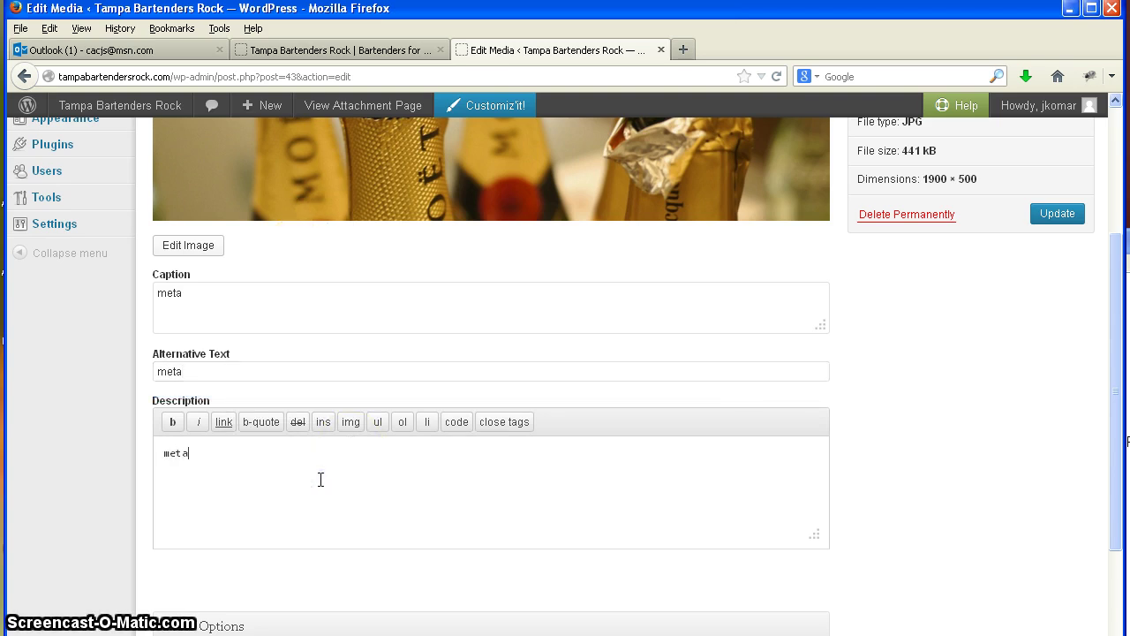
pyautogui.scroll(-3, 321, 479)
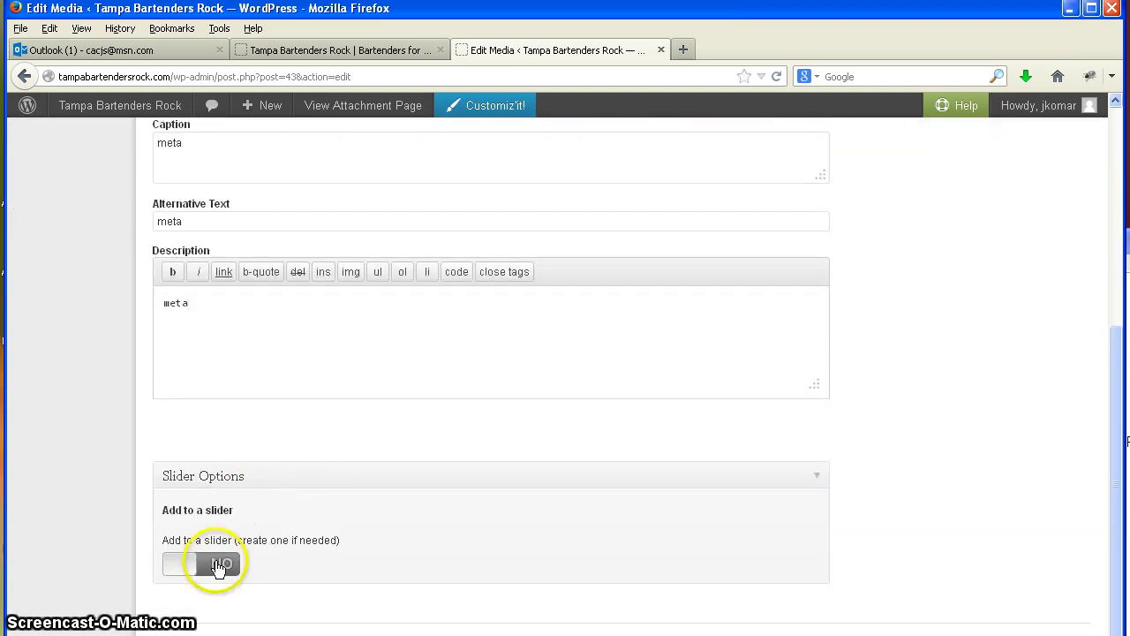
# Begin the moet slide's description and compare against the live homepage slider
pyautogui.click(219, 565)
pyautogui.scroll(-6, 253, 522)
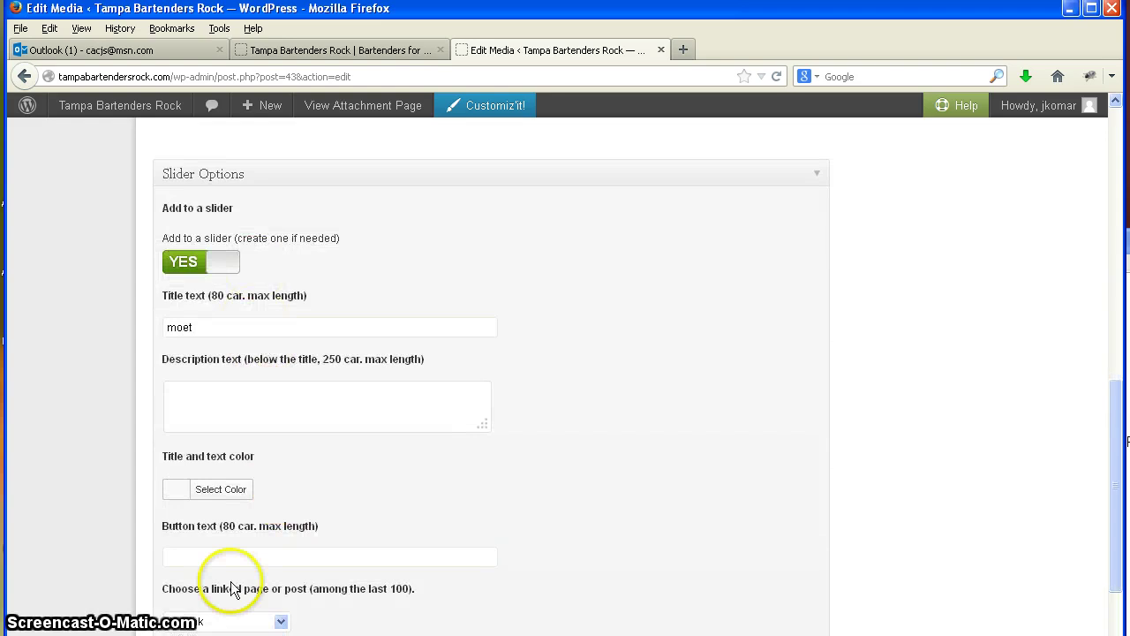
pyautogui.click(202, 398)
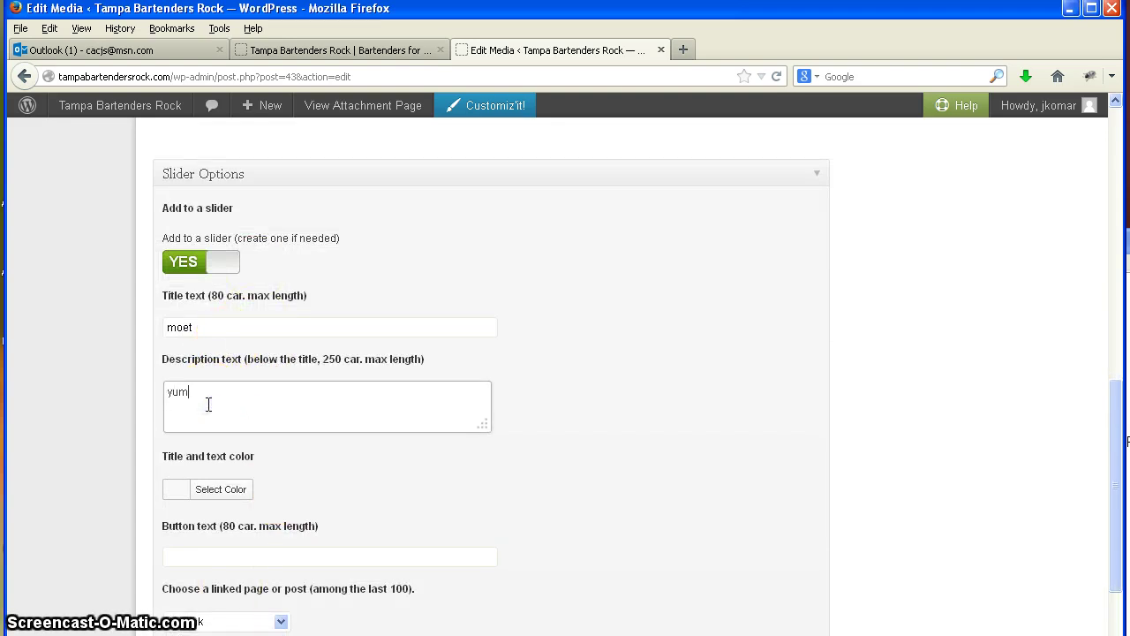
pyautogui.click(208, 404)
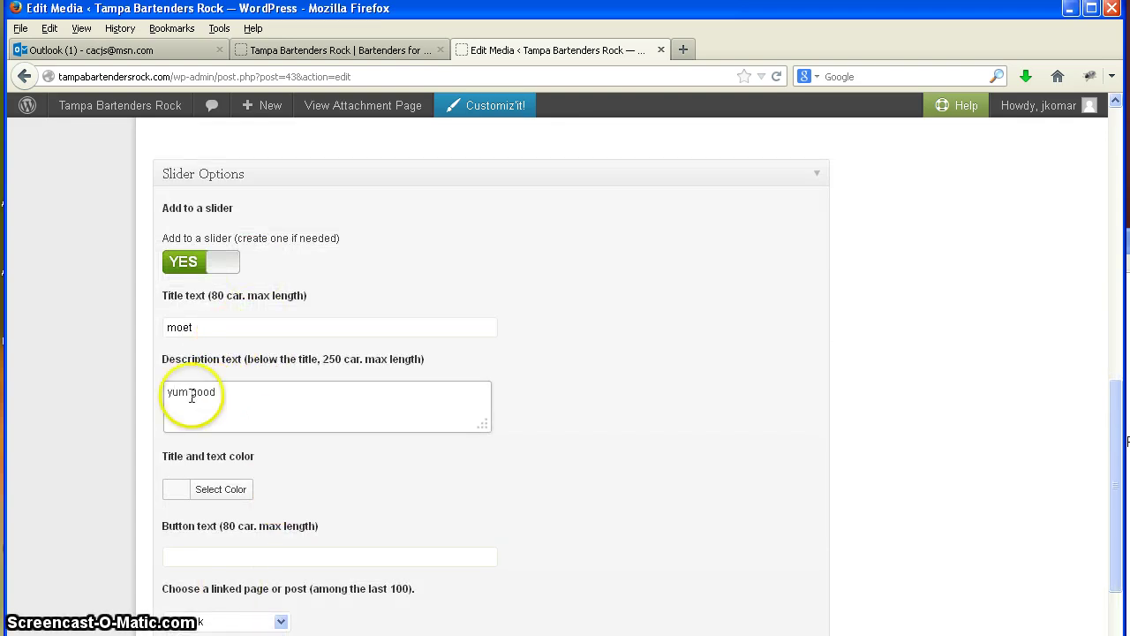
pyautogui.click(213, 500)
pyautogui.scroll(-2, 212, 499)
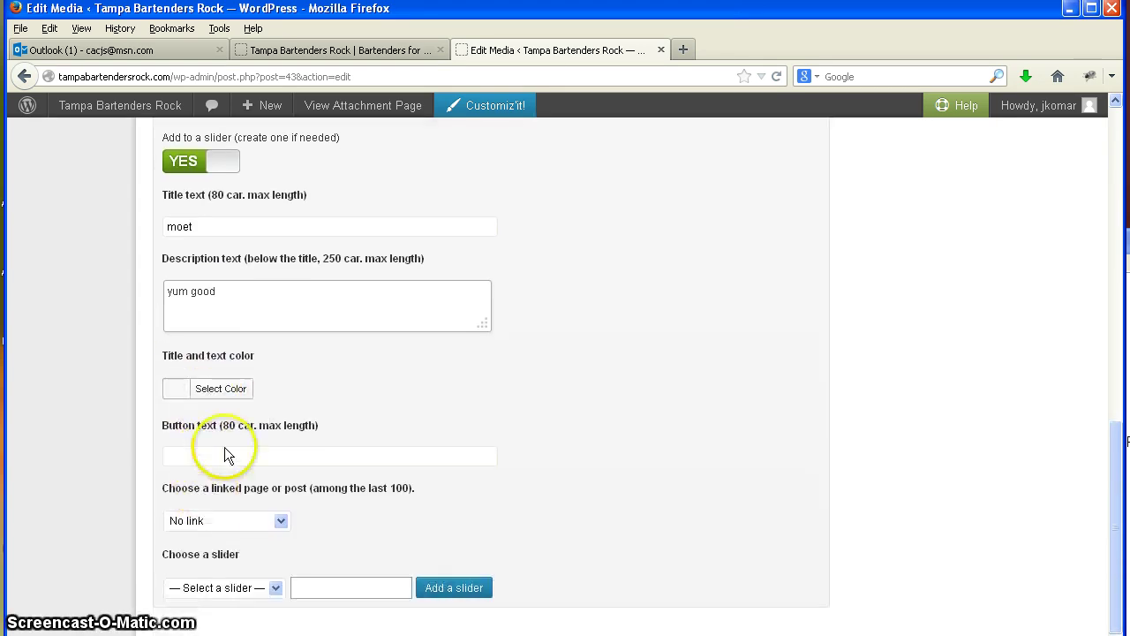
pyautogui.click(287, 51)
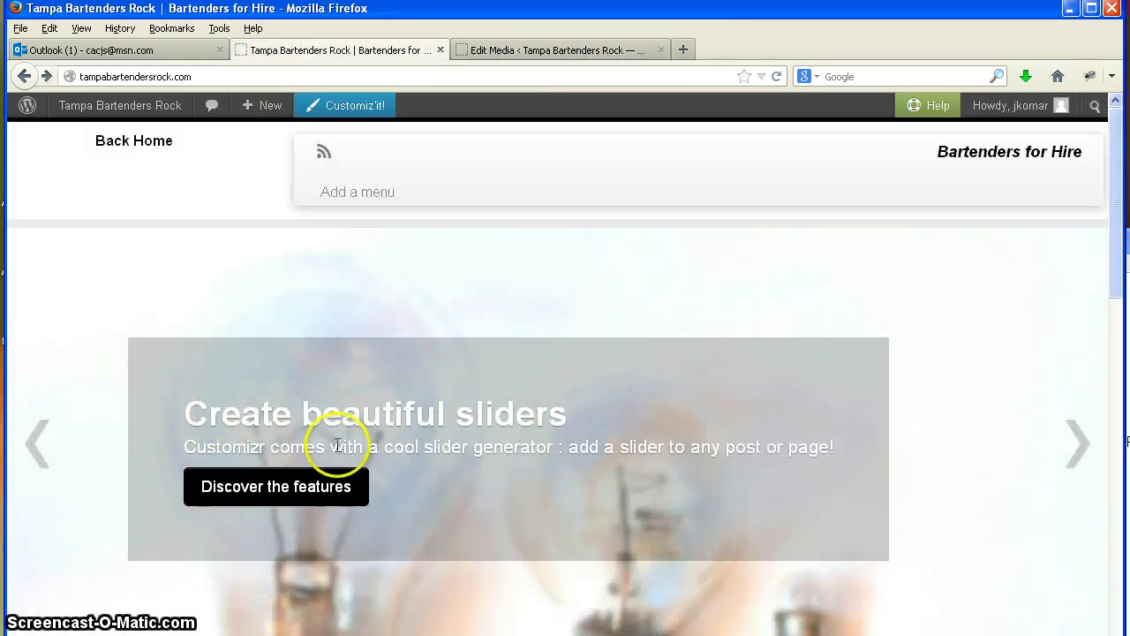
pyautogui.click(488, 53)
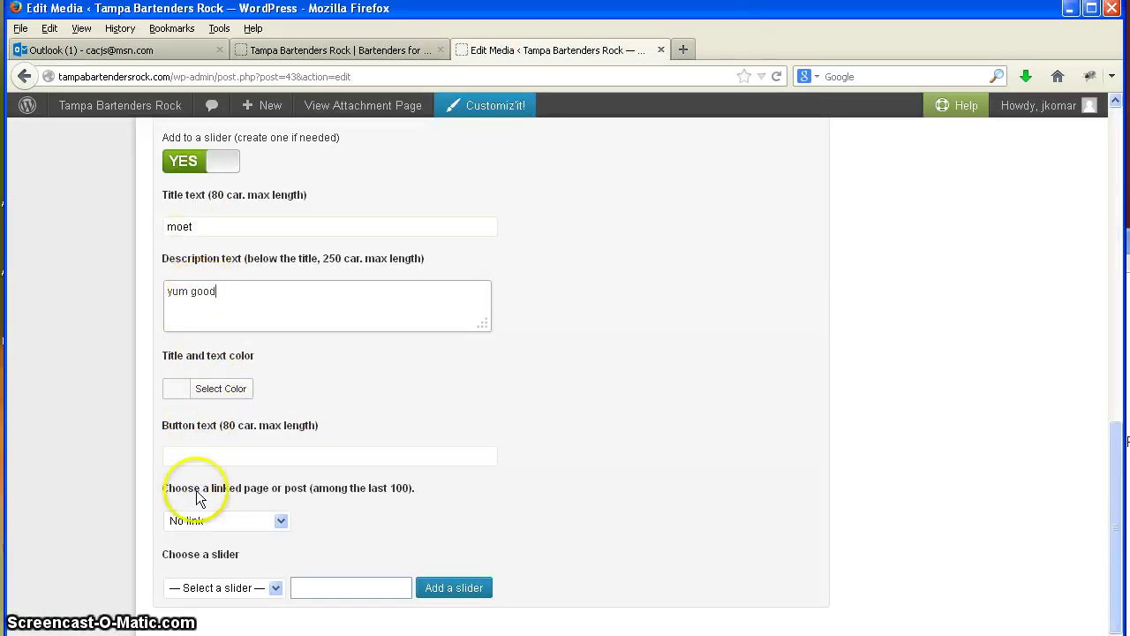
# Give the moet slide text 'yum good', link it to Hello world!, and add it to 'bartender'
pyautogui.click(197, 453)
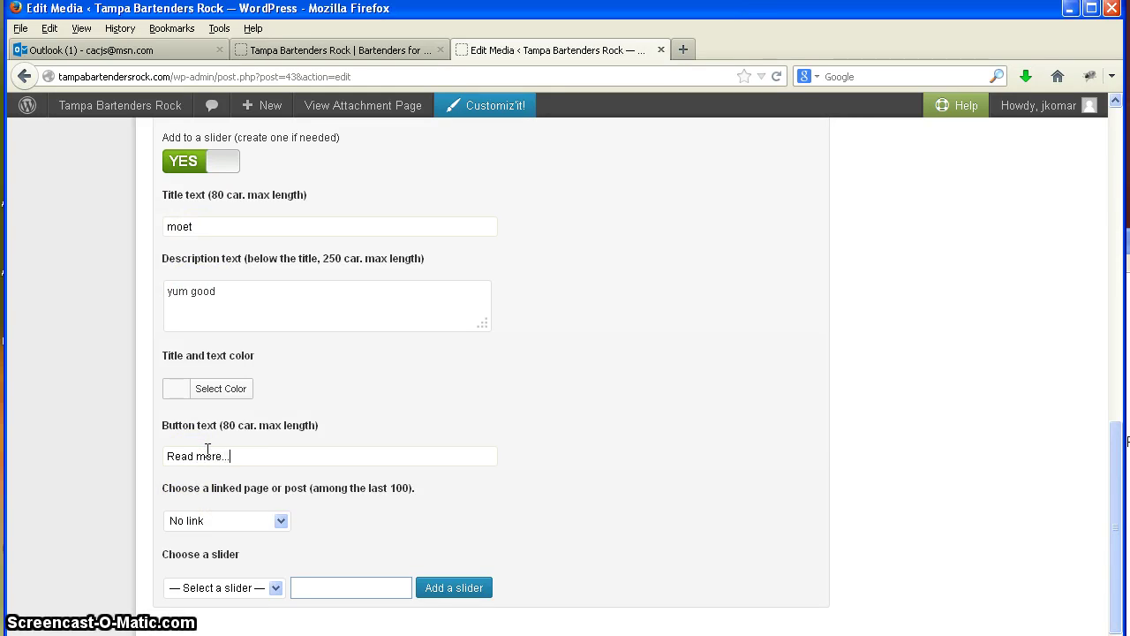
pyautogui.click(254, 521)
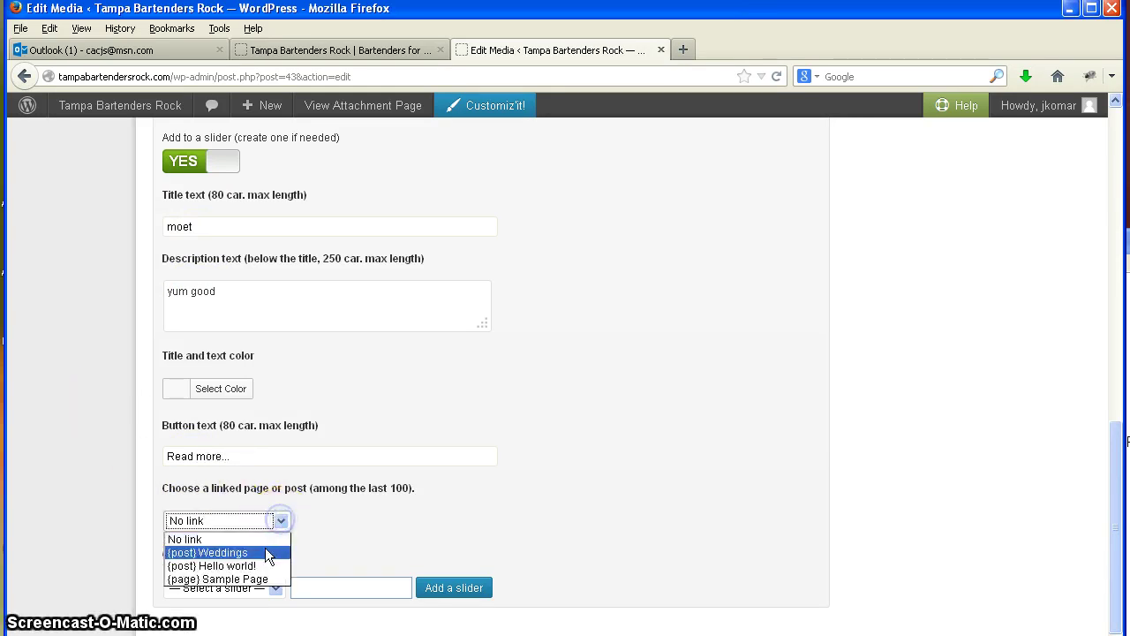
pyautogui.click(248, 564)
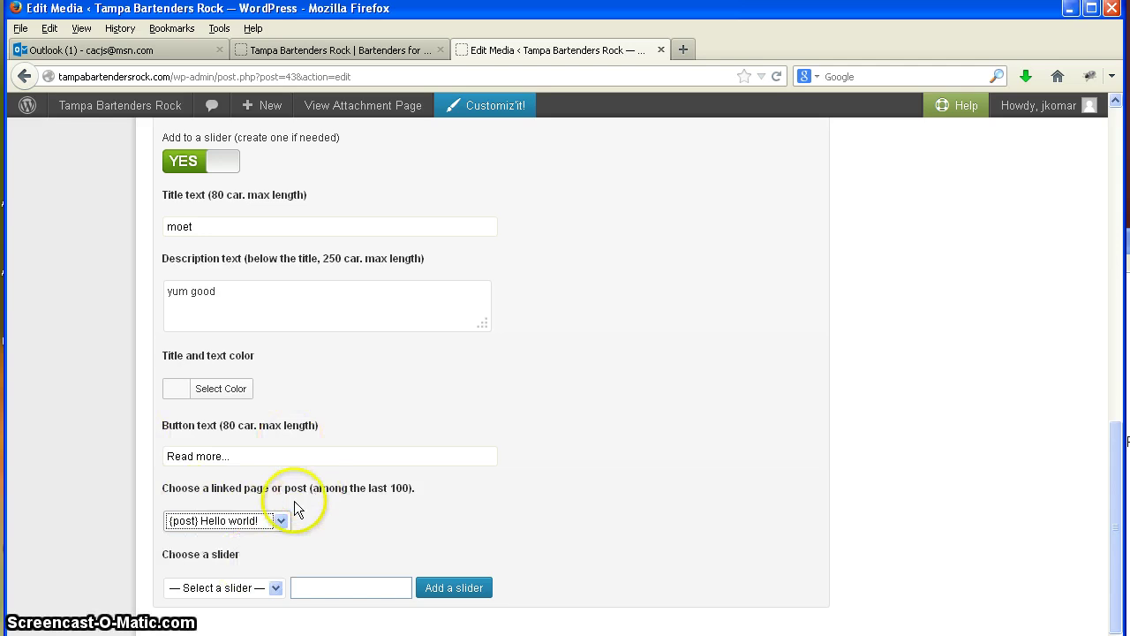
pyautogui.click(277, 588)
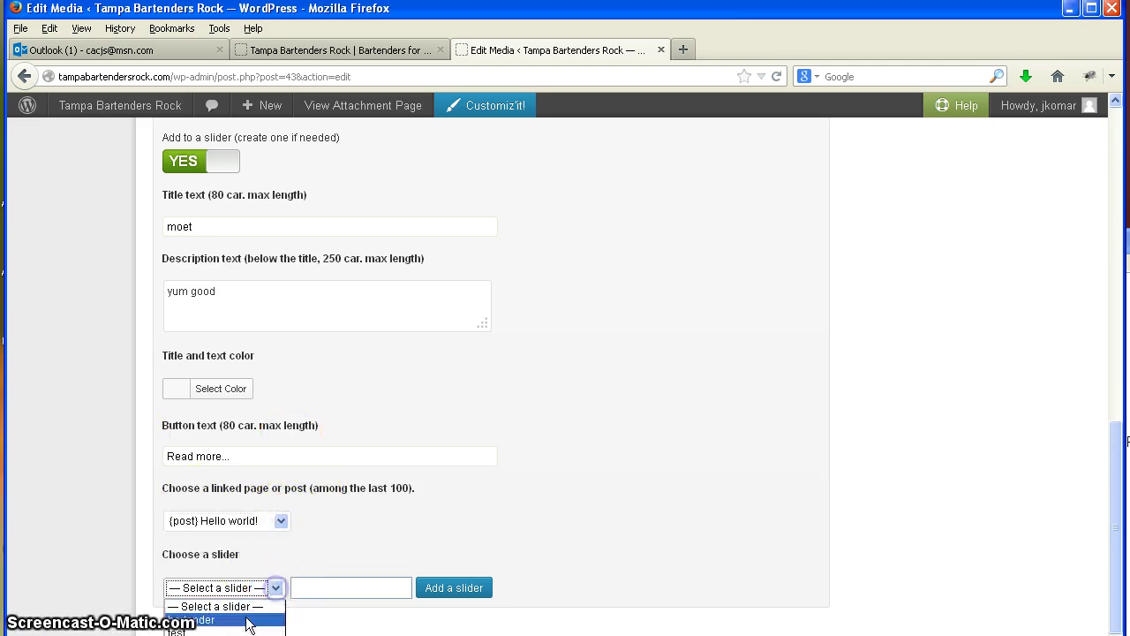
pyautogui.click(236, 622)
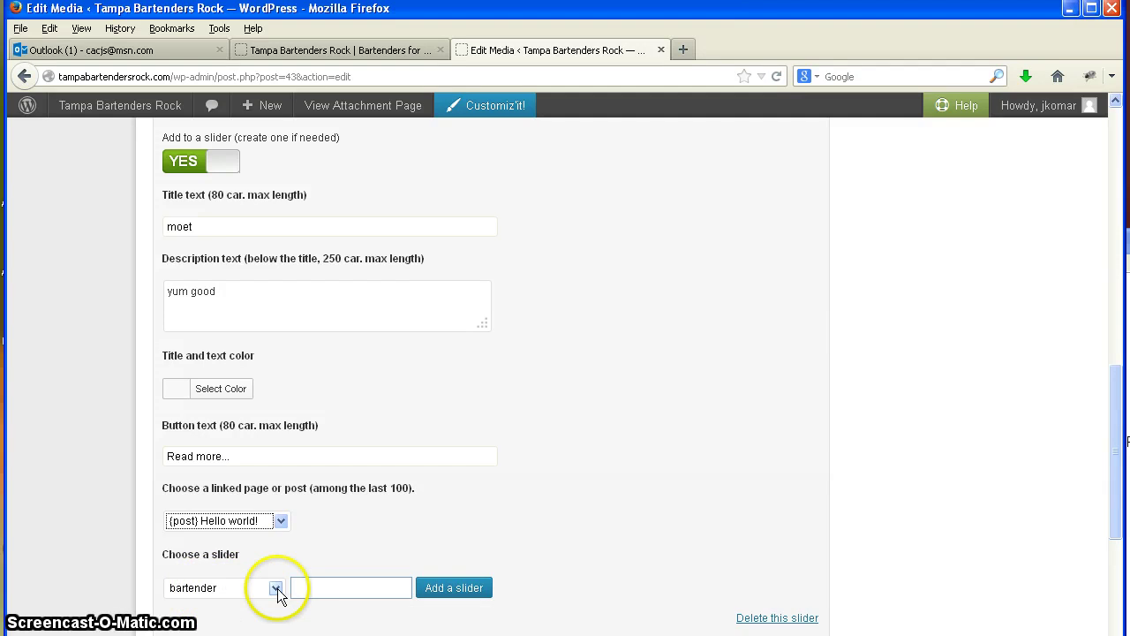
pyautogui.click(336, 590)
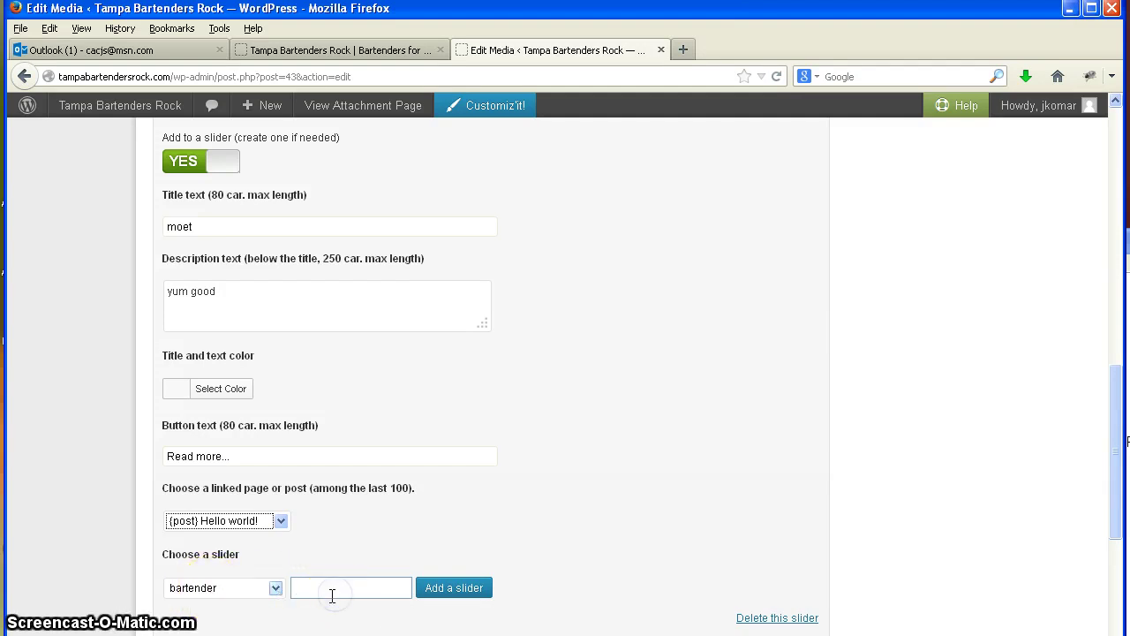
pyautogui.click(318, 589)
pyautogui.write('w')
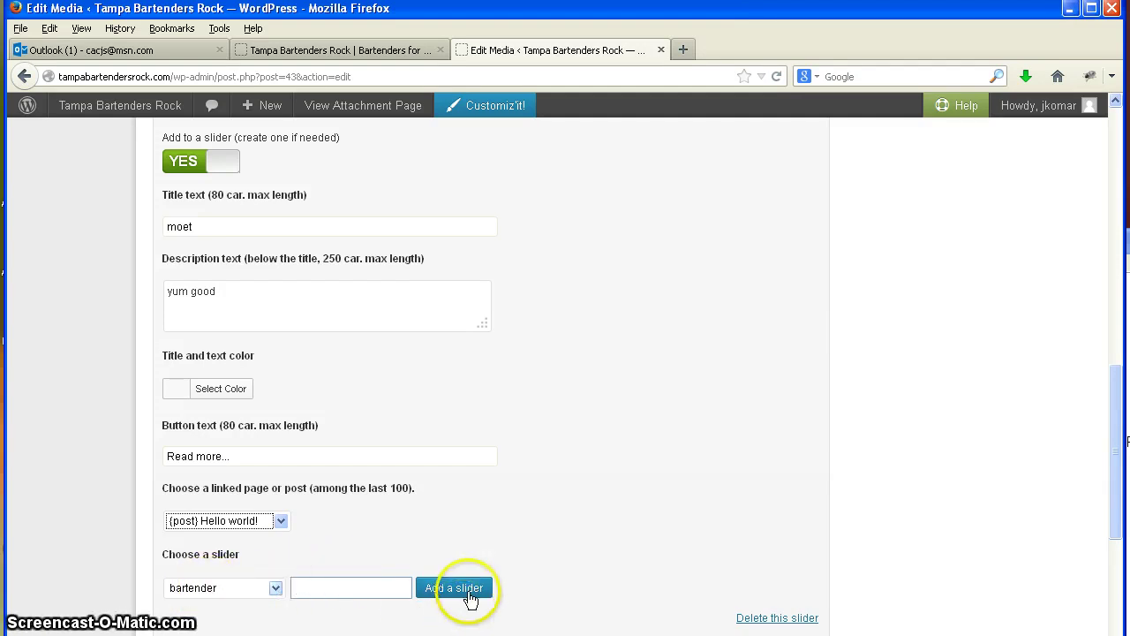
pyautogui.scroll(-4, 458, 589)
# Update the moet attachment, saving its 'meta' fields and bartender slide settings
pyautogui.scroll(-1, 300, 530)
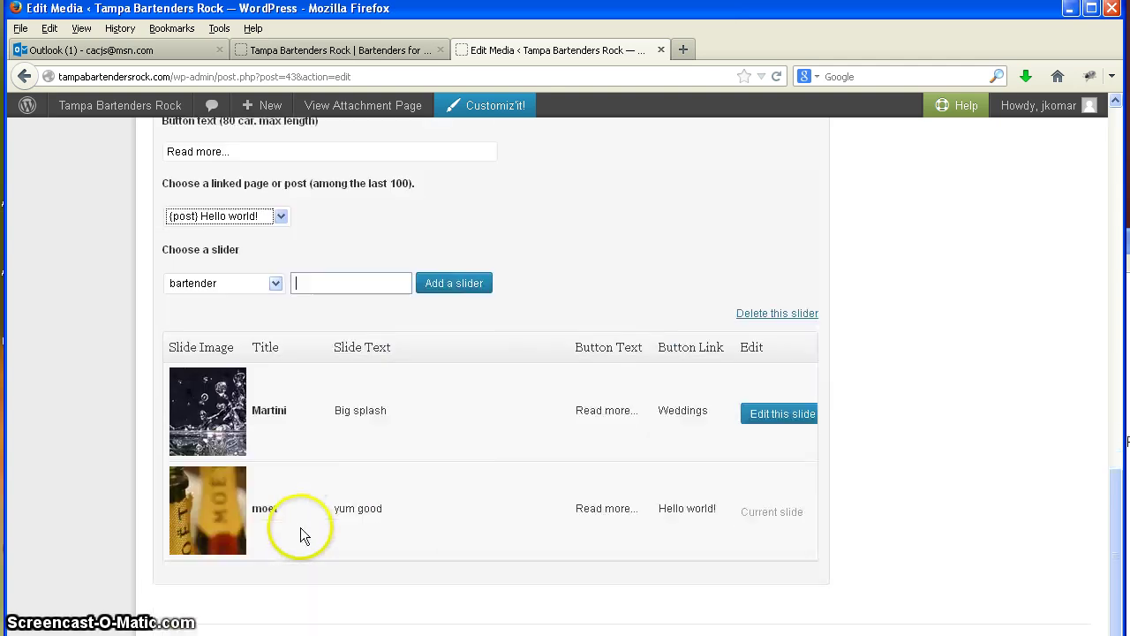
pyautogui.scroll(8, 304, 521)
pyautogui.scroll(4, 305, 516)
pyautogui.scroll(-3, 288, 526)
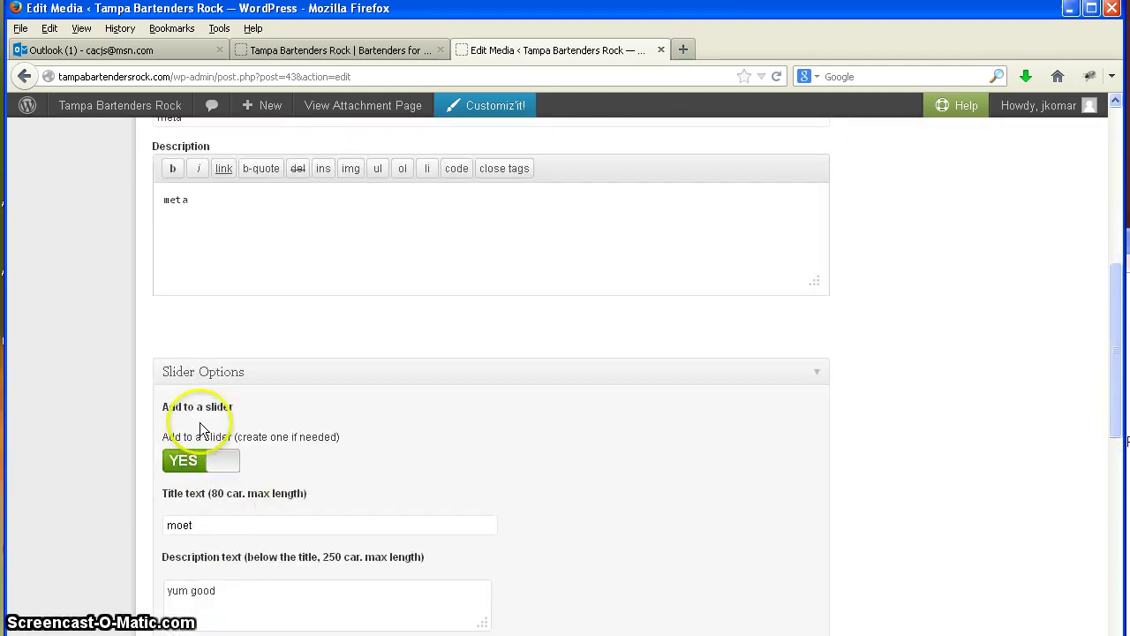
pyautogui.scroll(-10, 265, 529)
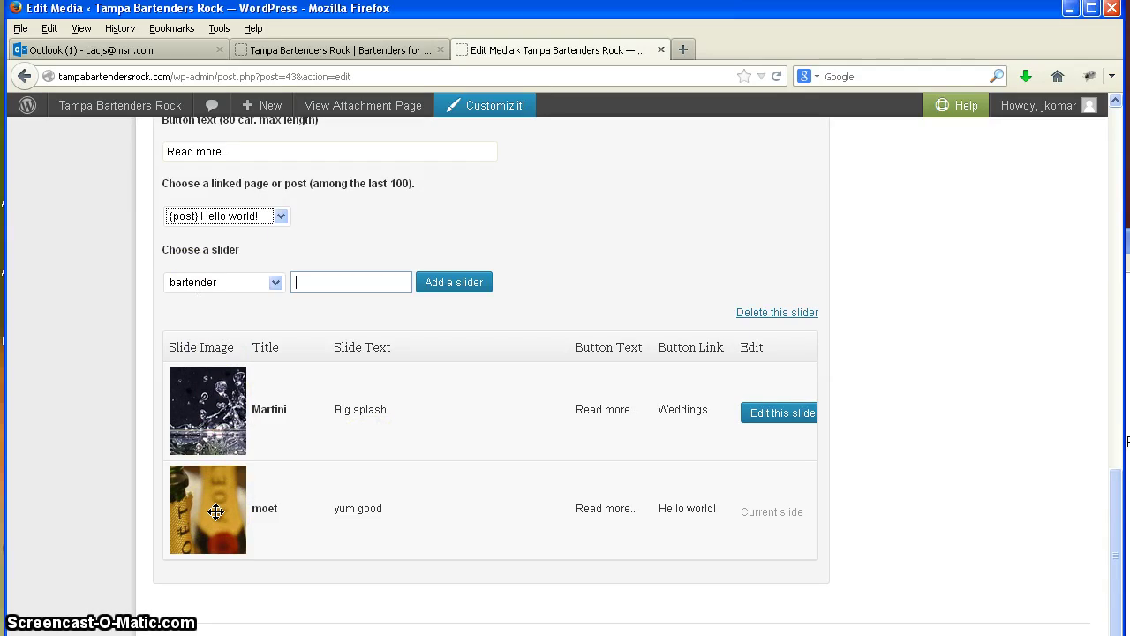
pyautogui.moveTo(216, 511); pyautogui.dragTo(434, 436)
pyautogui.scroll(10, 433, 436)
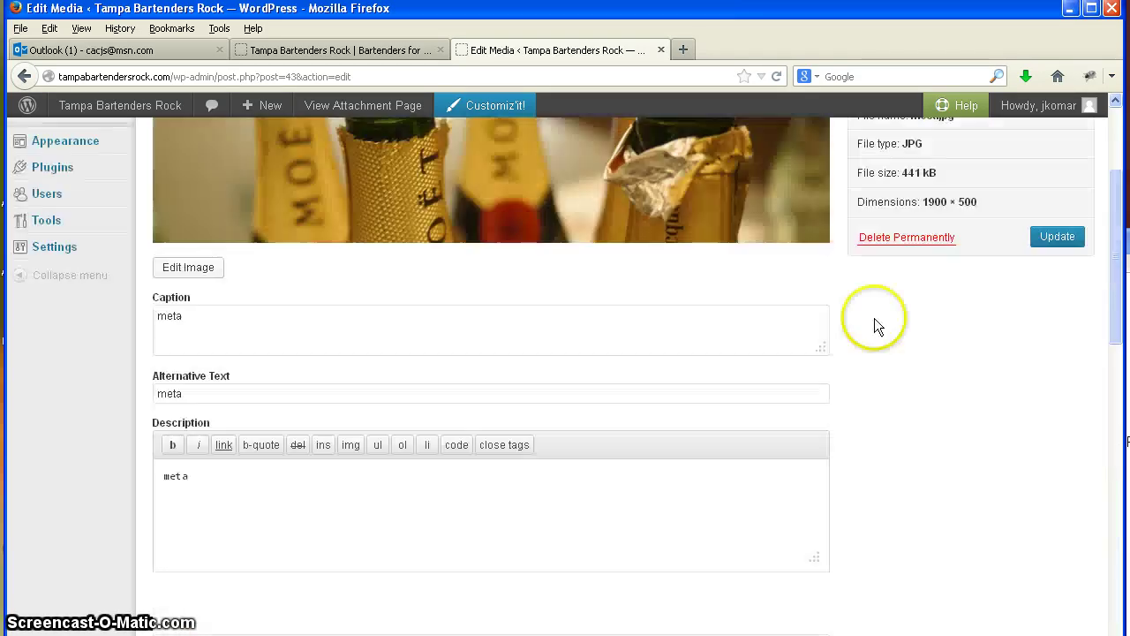
pyautogui.click(1056, 263)
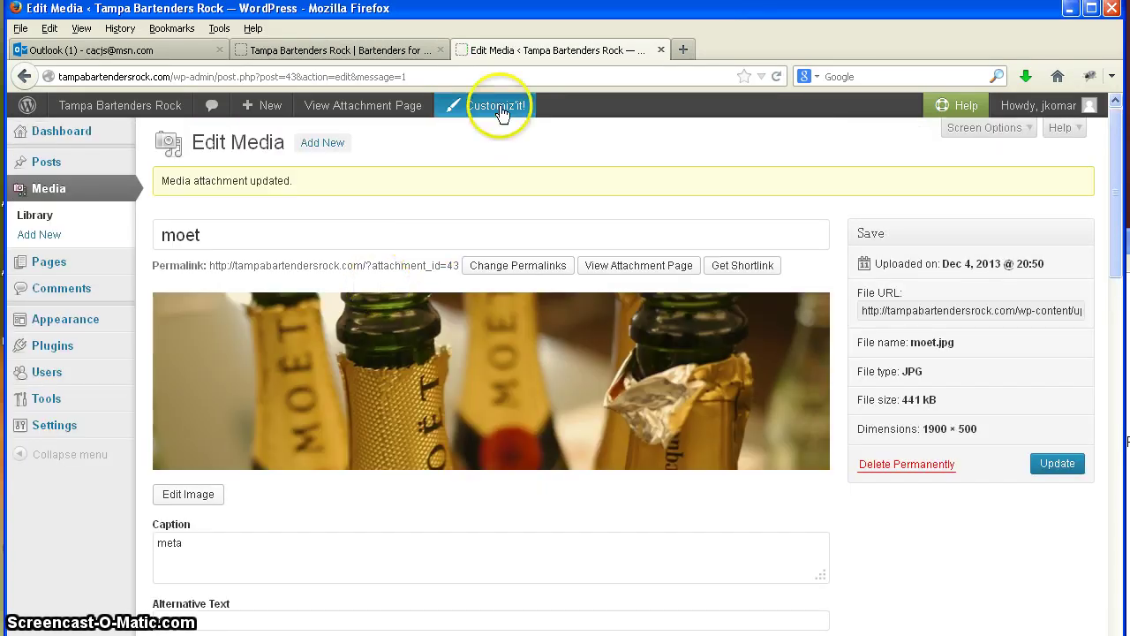
# In the Customizr customizer's Front Page section, set the front page slider to 'bartender'
pyautogui.click(497, 107)
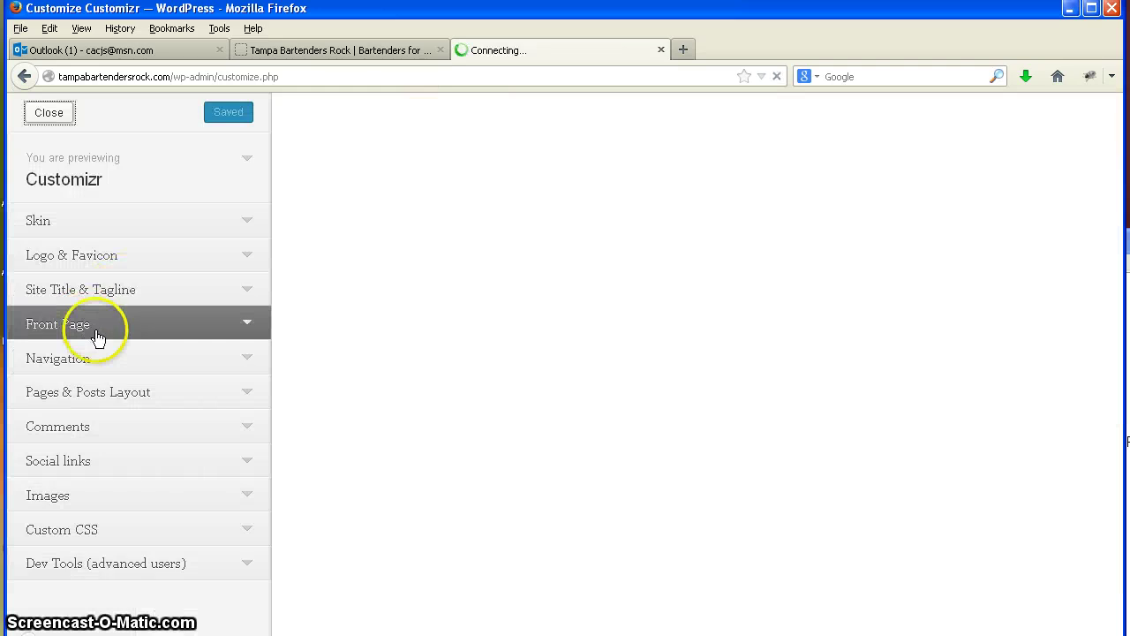
pyautogui.click(251, 328)
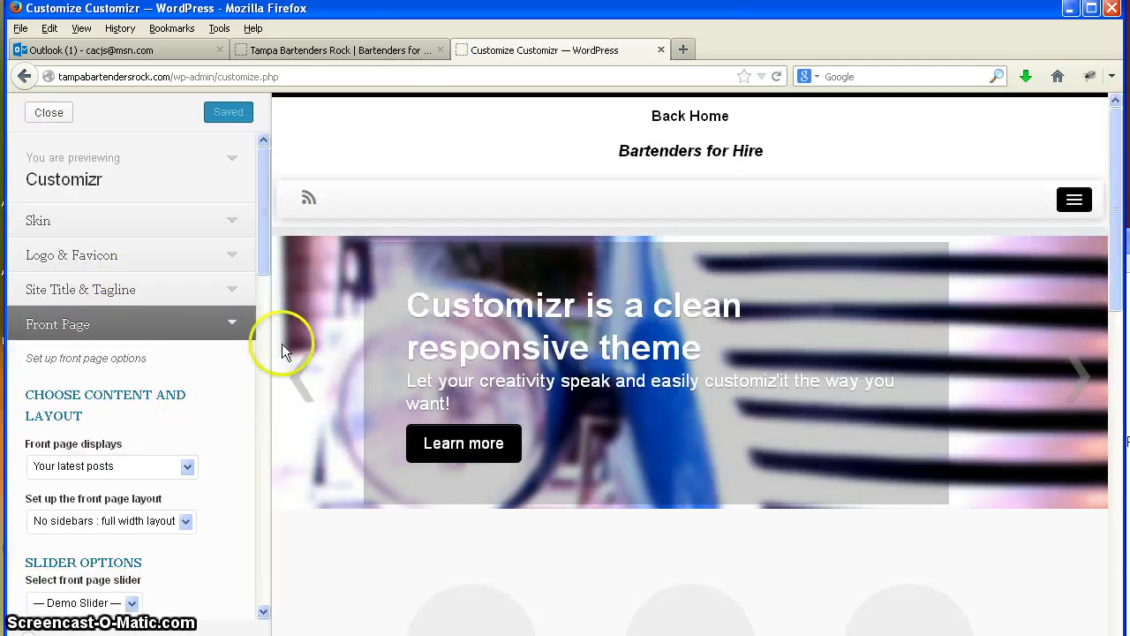
pyautogui.scroll(-3, 262, 611)
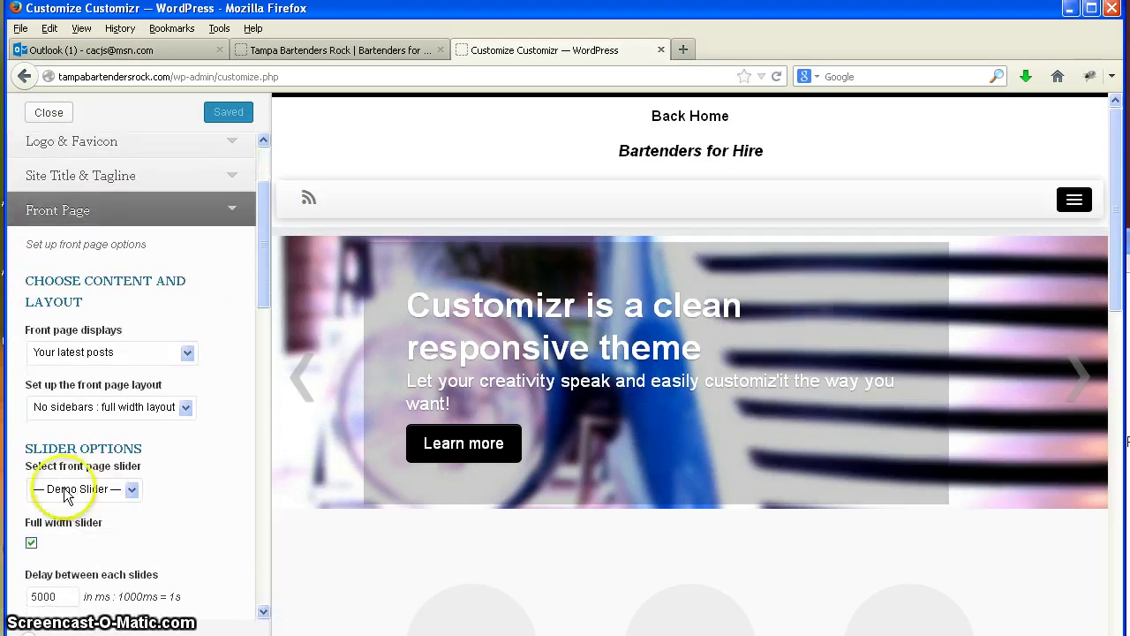
pyautogui.click(132, 489)
pyautogui.click(89, 535)
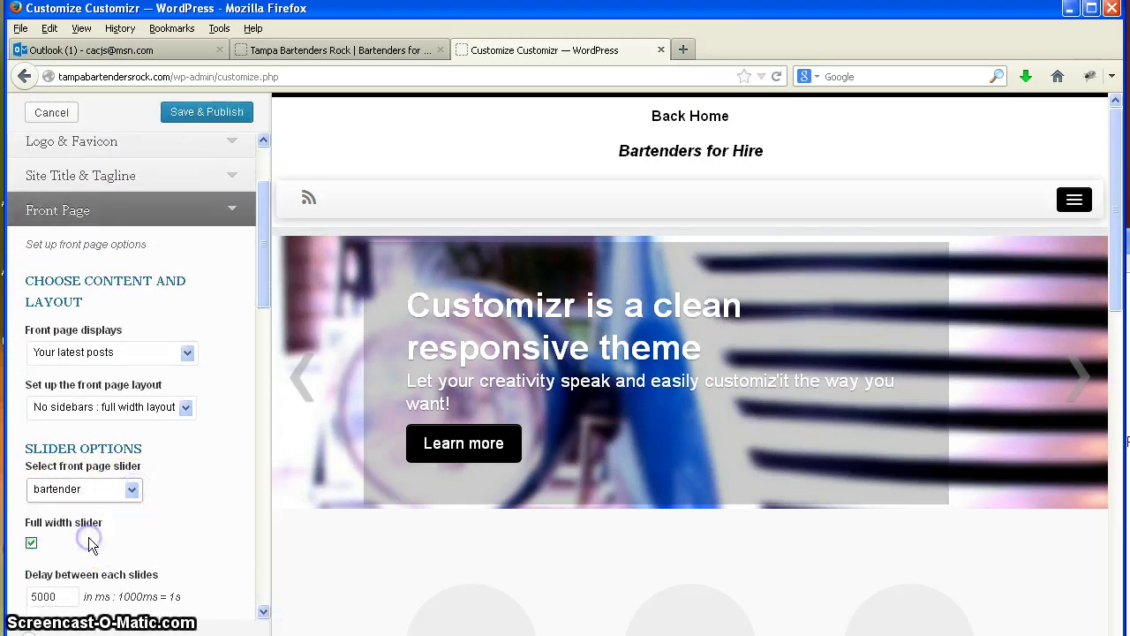
pyautogui.click(97, 516)
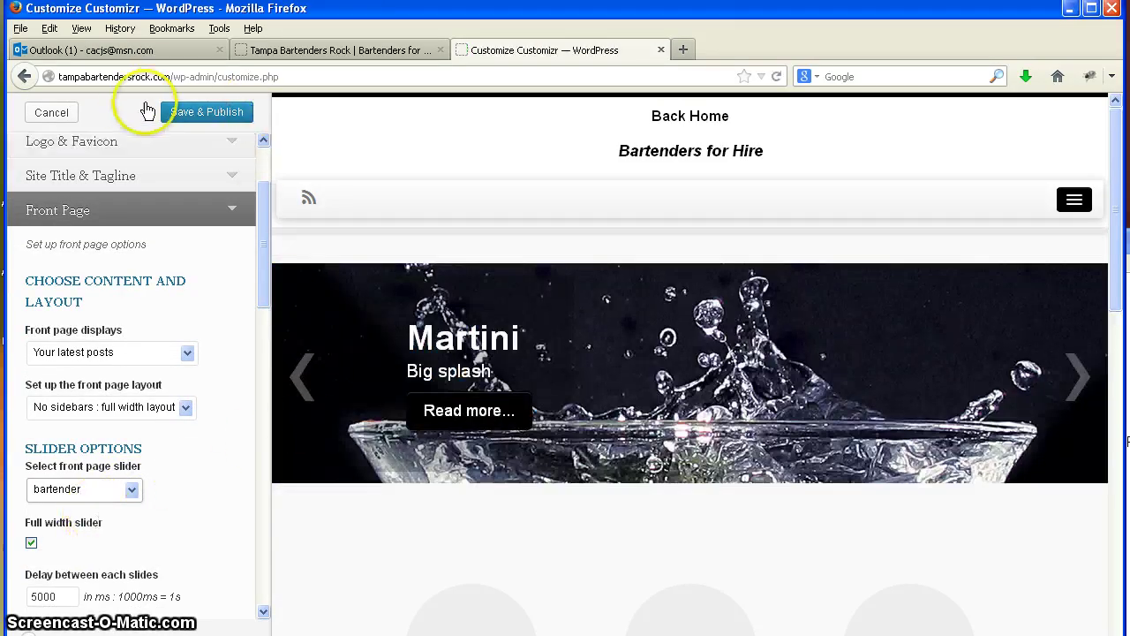
# Save & Publish the slider change and close the customizer
pyautogui.click(191, 113)
pyautogui.click(72, 118)
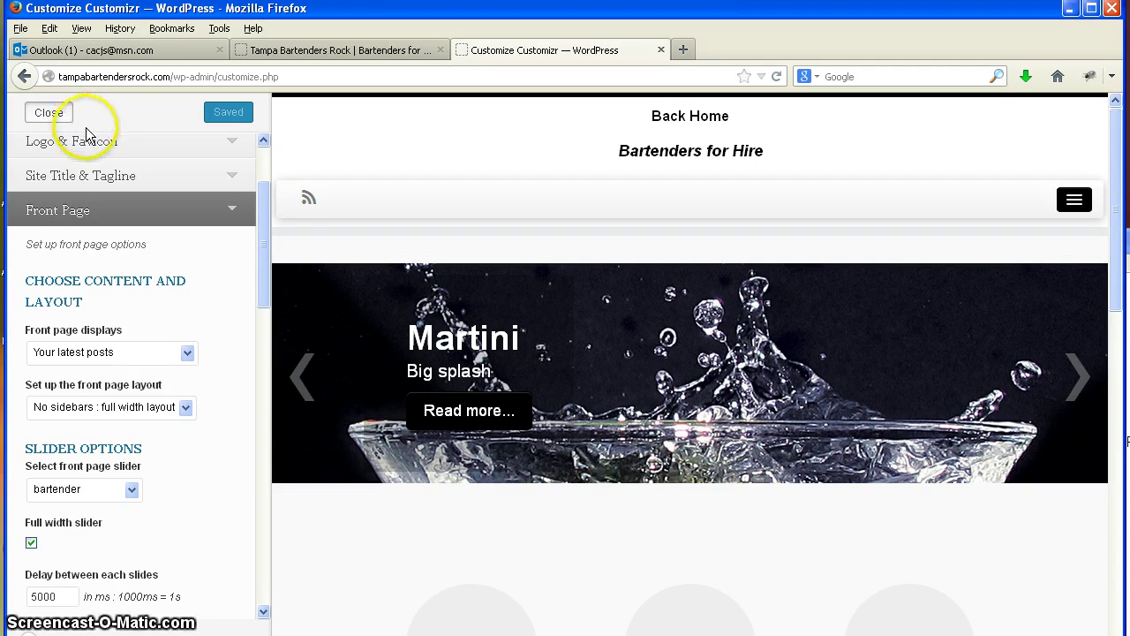
pyautogui.click(65, 118)
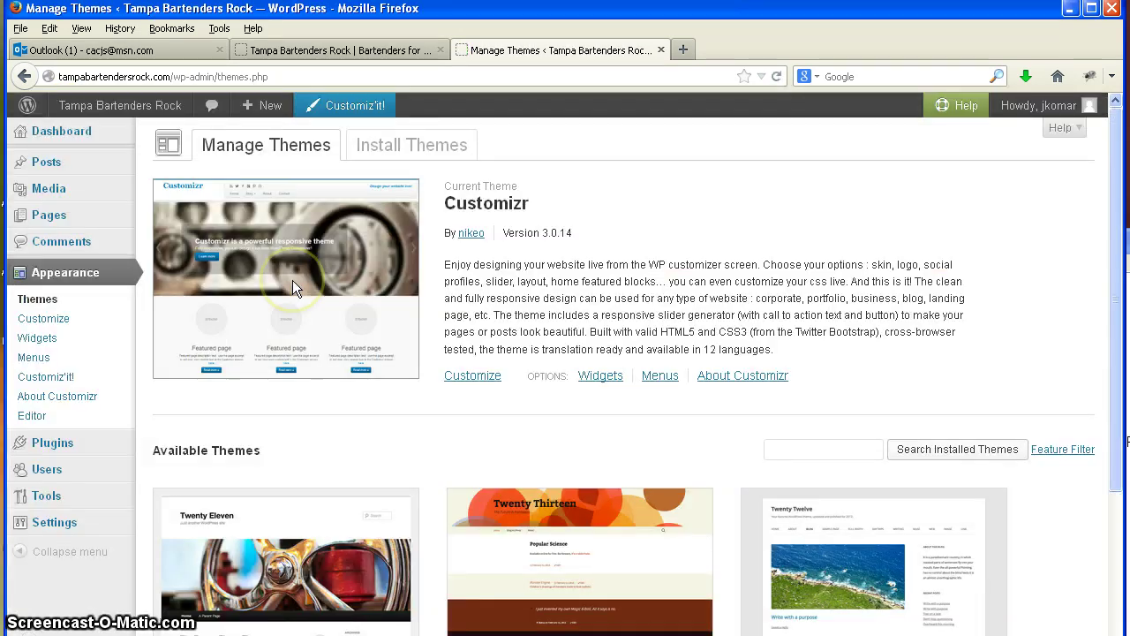
# On the Tampa Bartenders Rock home page, cycle the bartender slider through the moet and Martini slides
pyautogui.click(339, 49)
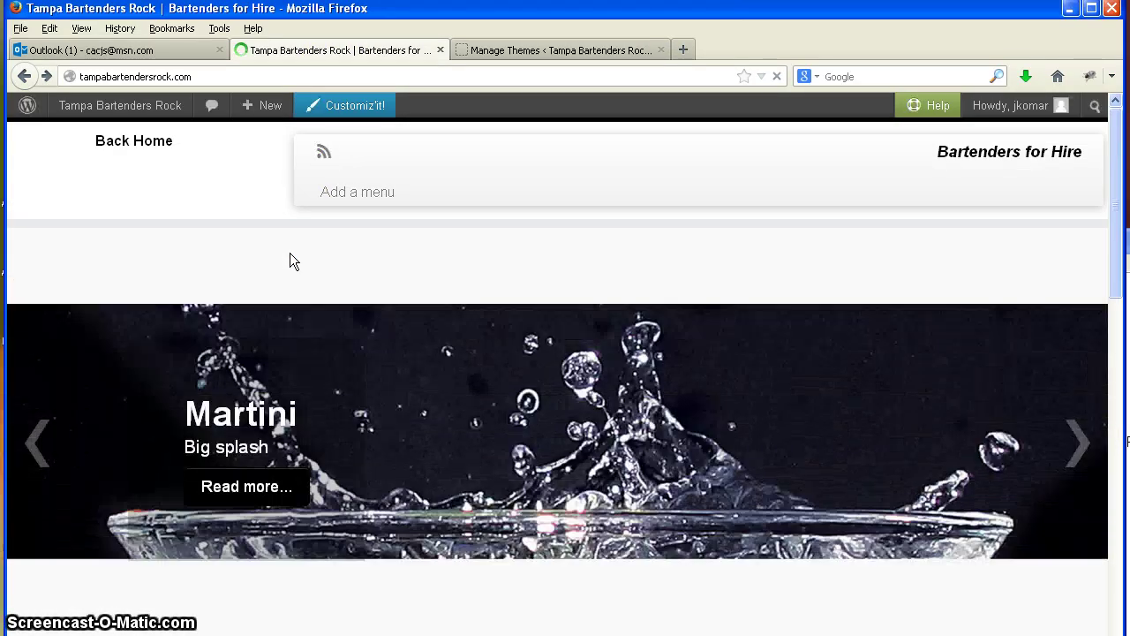
pyautogui.scroll(-3, 622, 411)
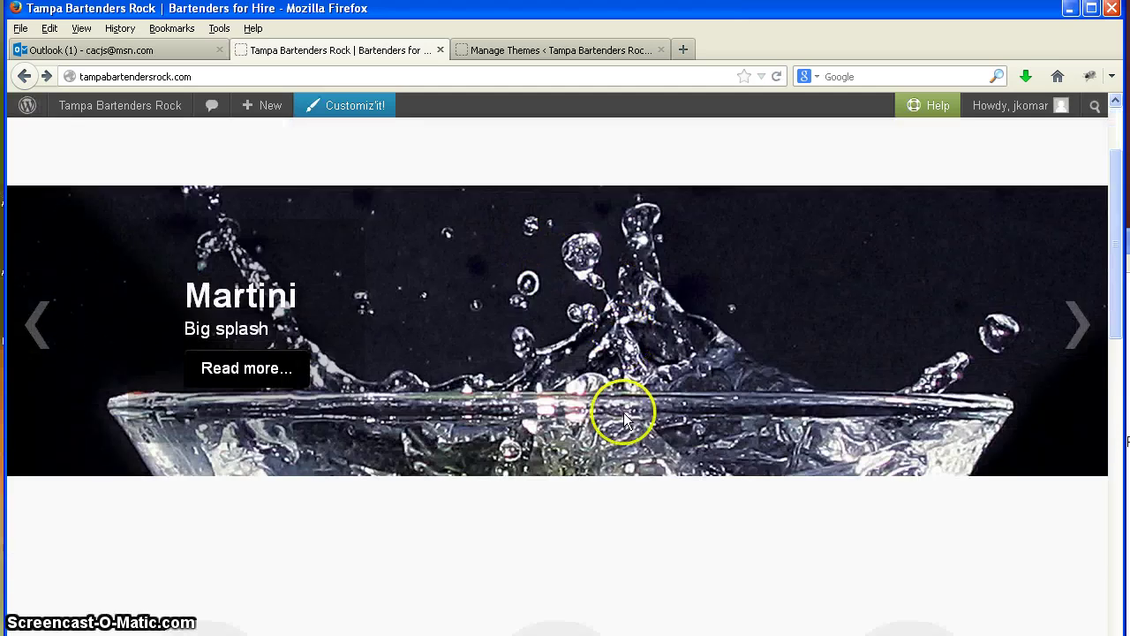
pyautogui.click(1071, 250)
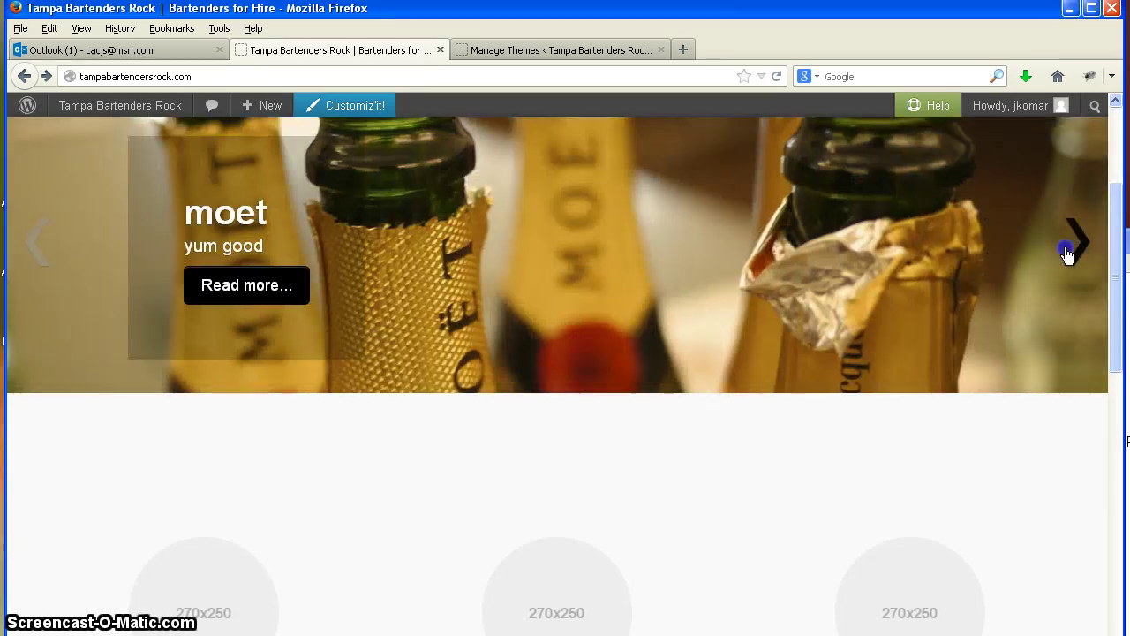
pyautogui.click(1063, 252)
pyautogui.scroll(3, 550, 278)
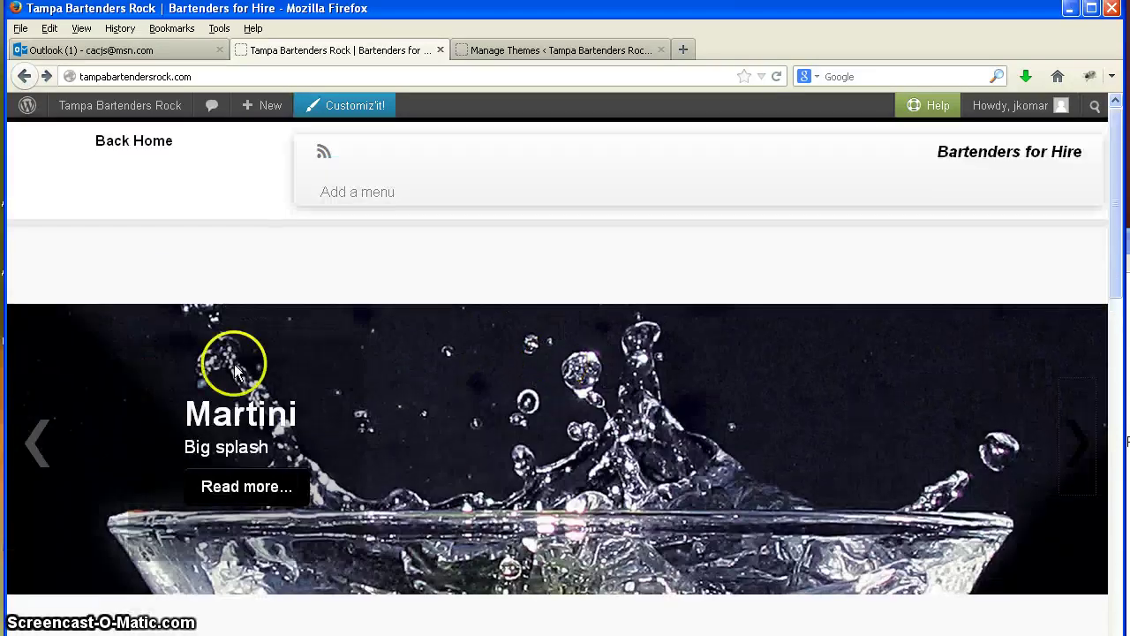
pyautogui.scroll(-4, 303, 492)
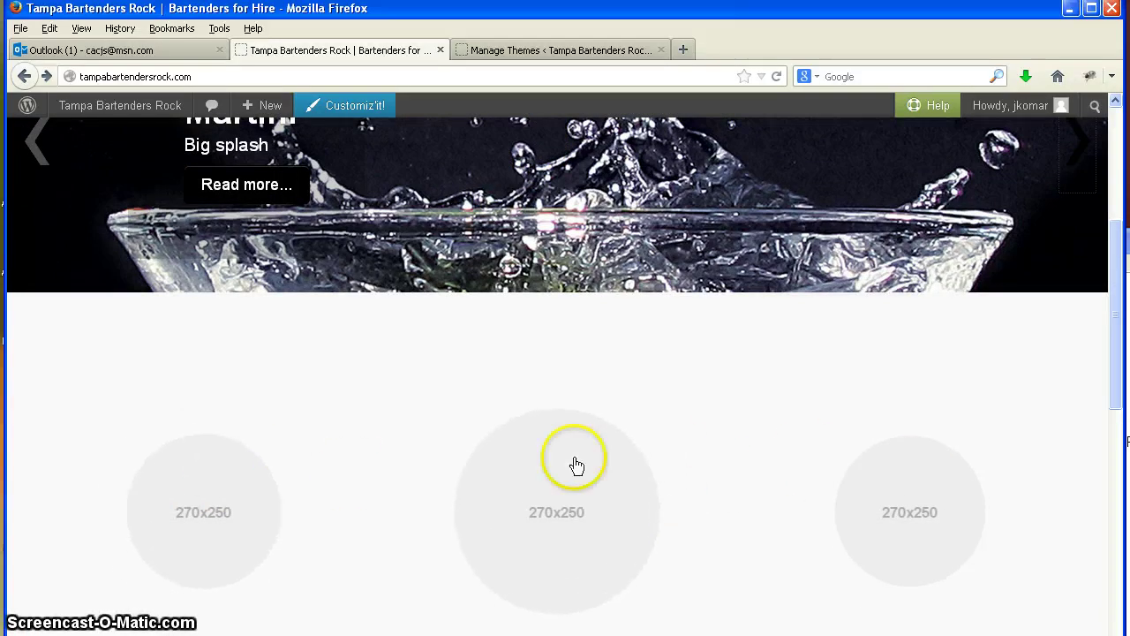
pyautogui.scroll(4, 455, 443)
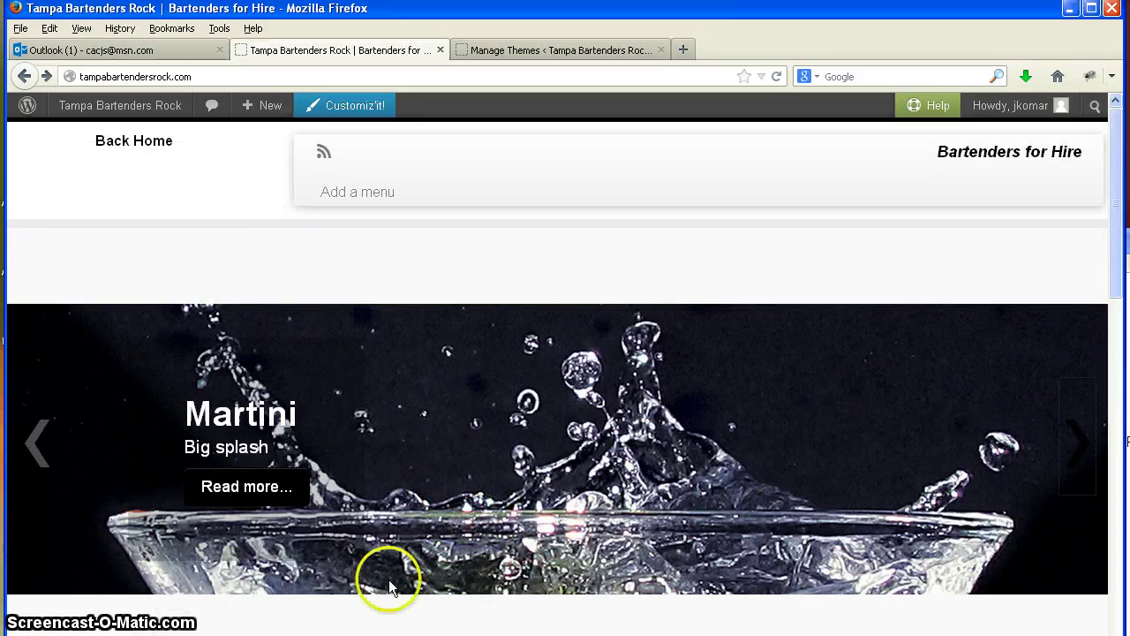